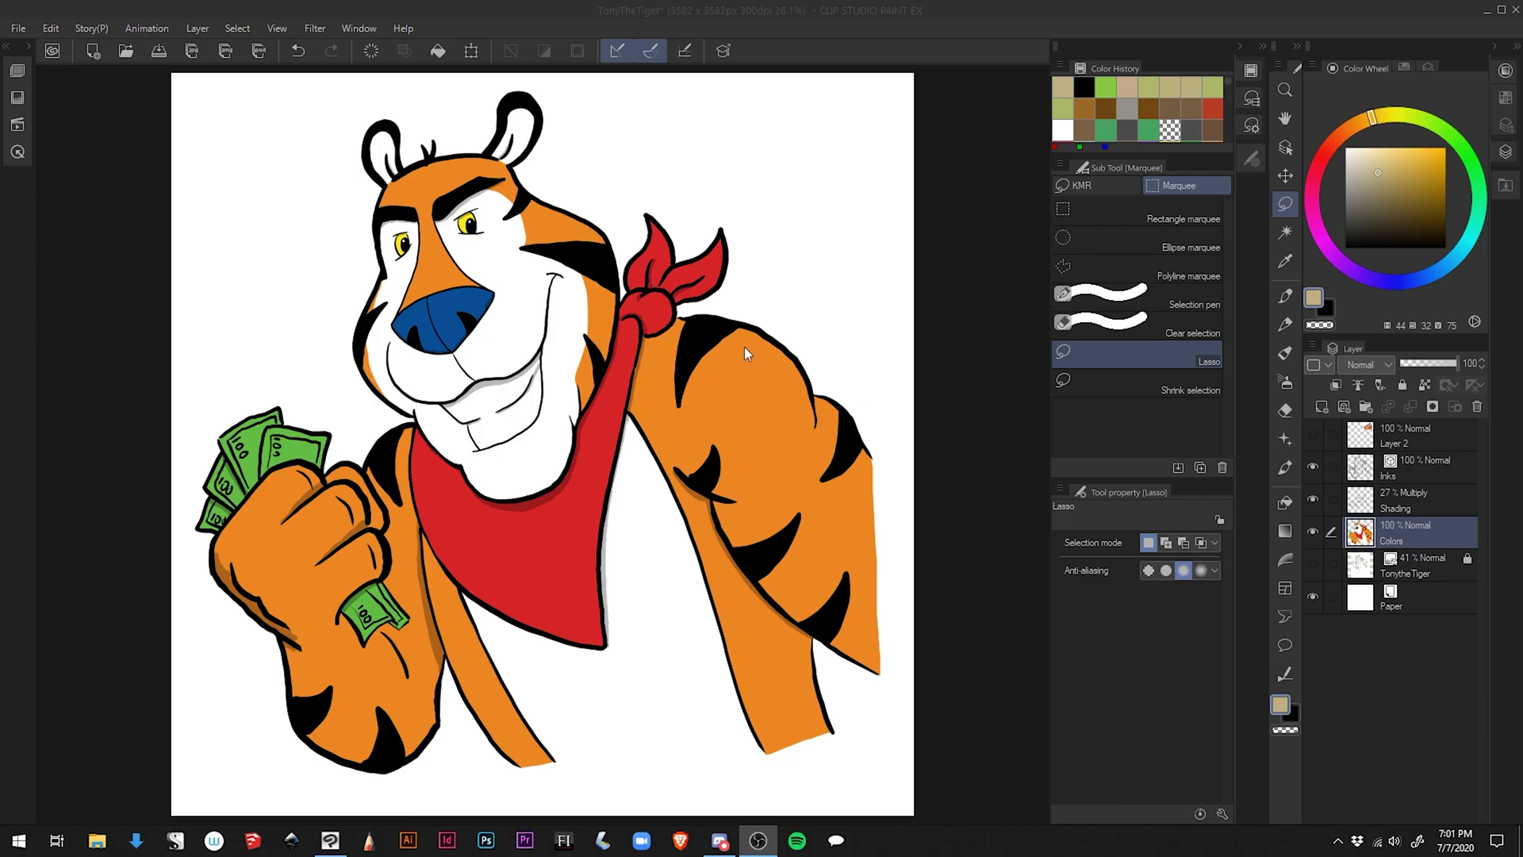
Bring the Clip Studio Paint window with the Tony the Tiger illustration into focus.
left_click(1111, 350)
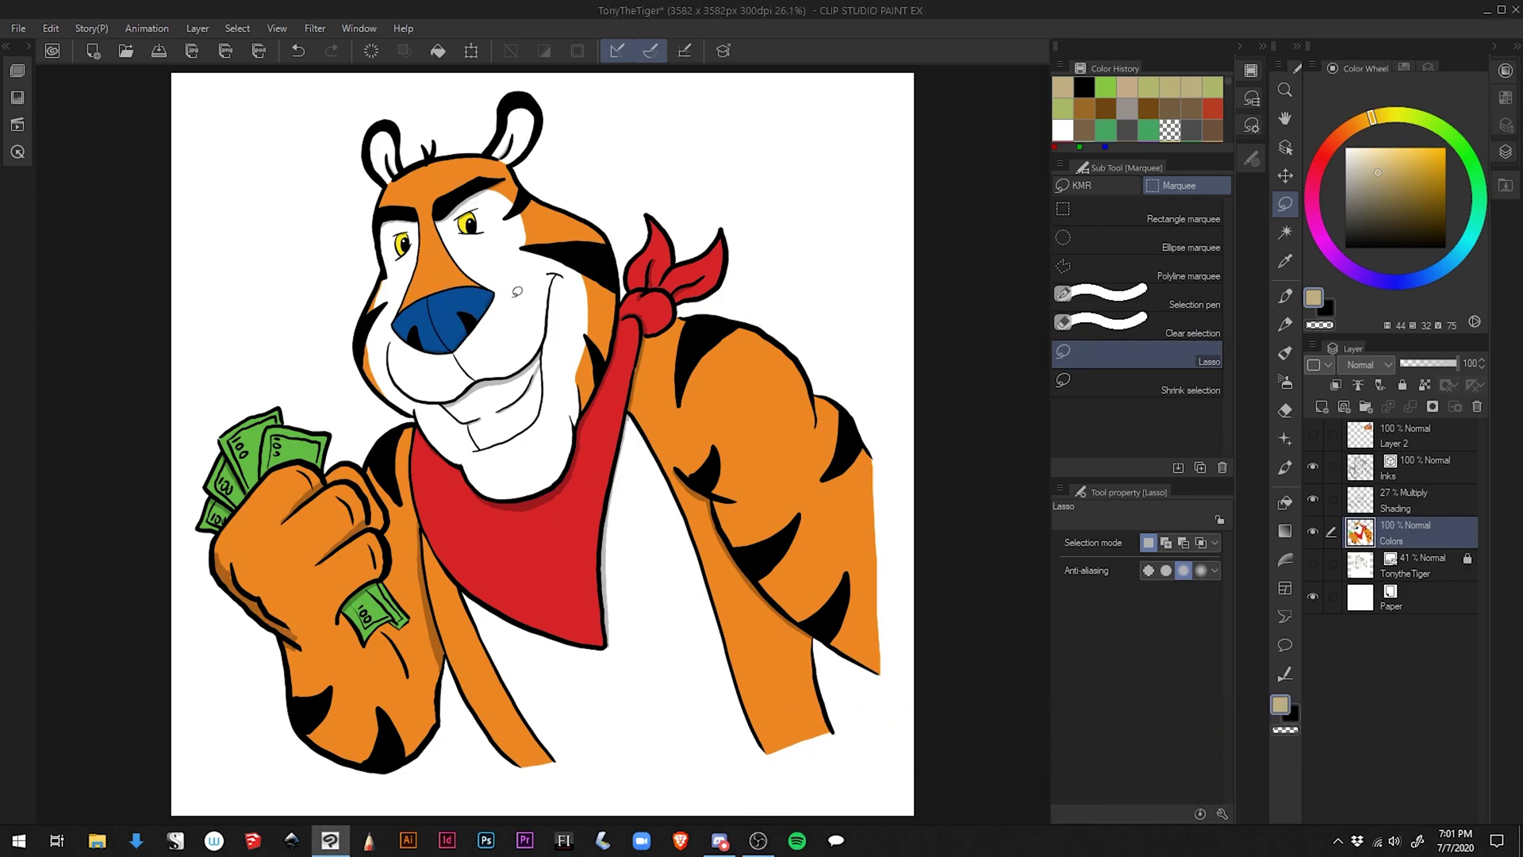
Lasso the tiger's blue nose, deselect it from the launcher, then lasso the nose again.
mouse_move(437, 292)
left_mouse_down()
mouse_move(433, 349)
mouse_move(472, 324)
mouse_move(480, 283)
left_mouse_up()
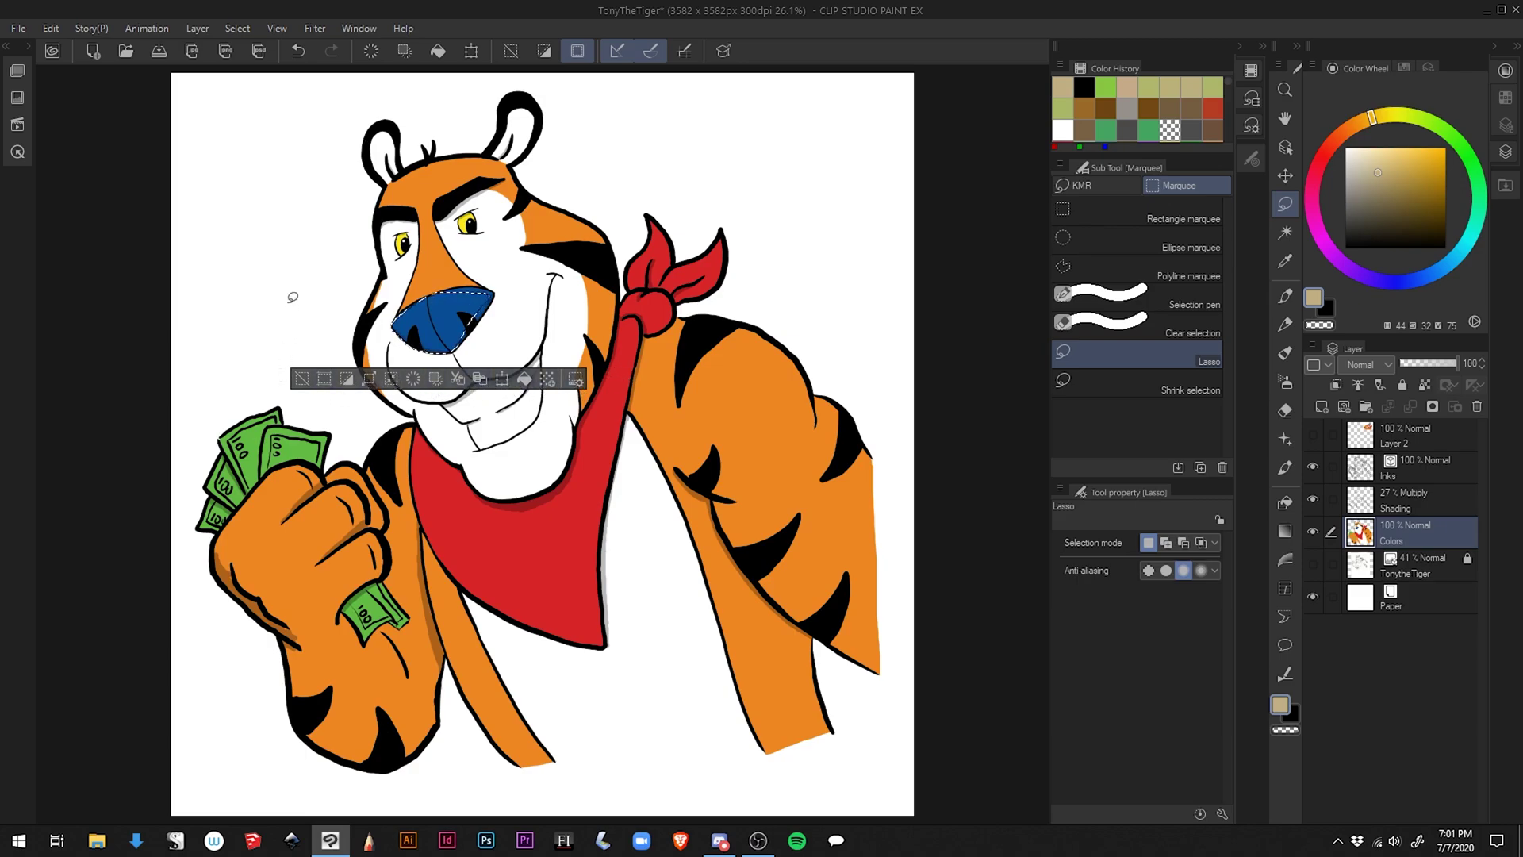
left_click(301, 381)
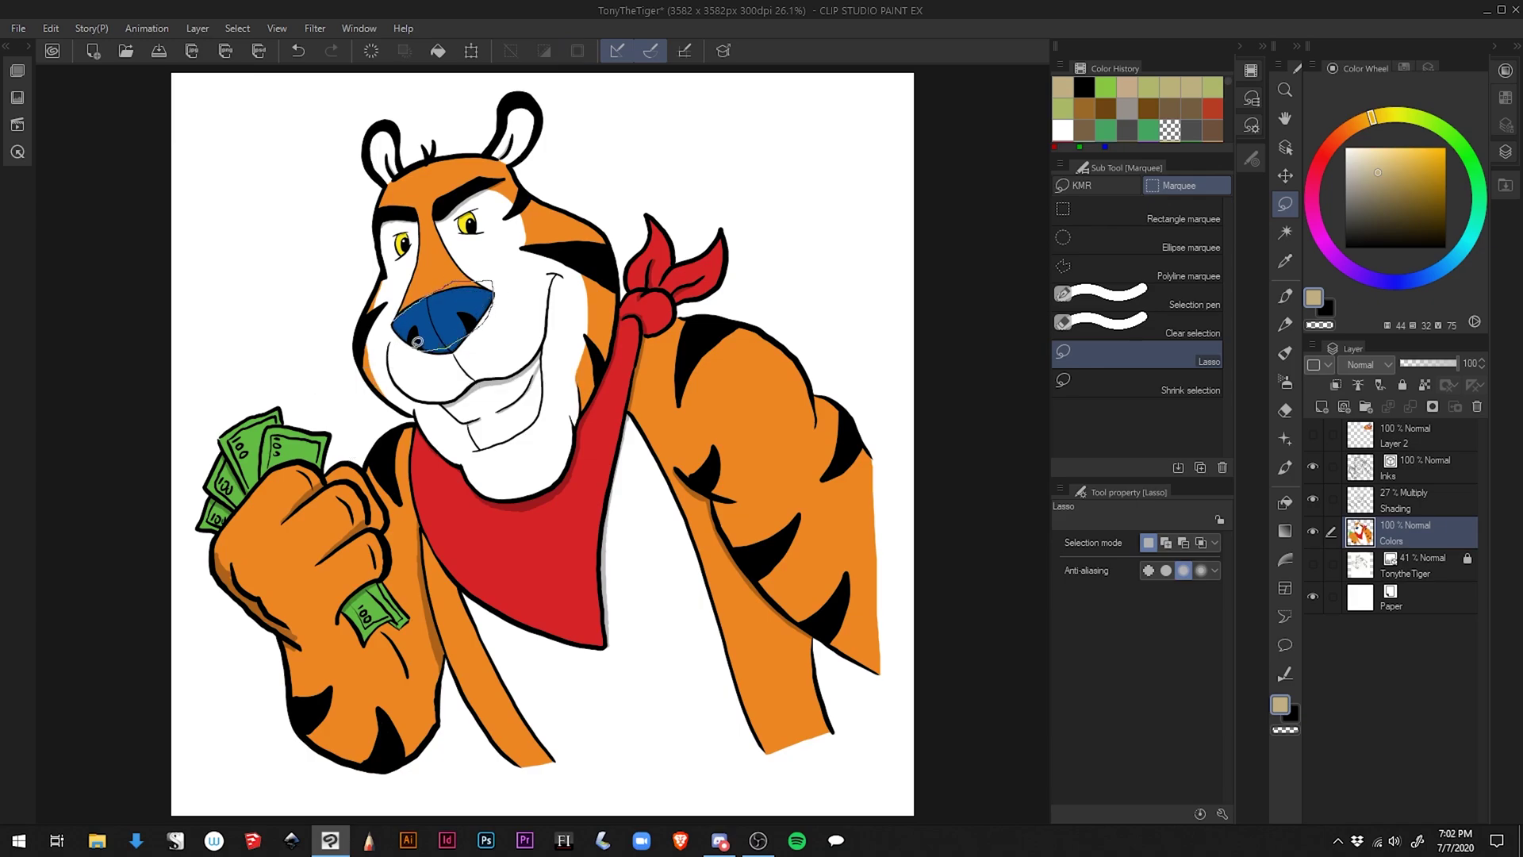
left_click_drag(418, 341, 411, 333)
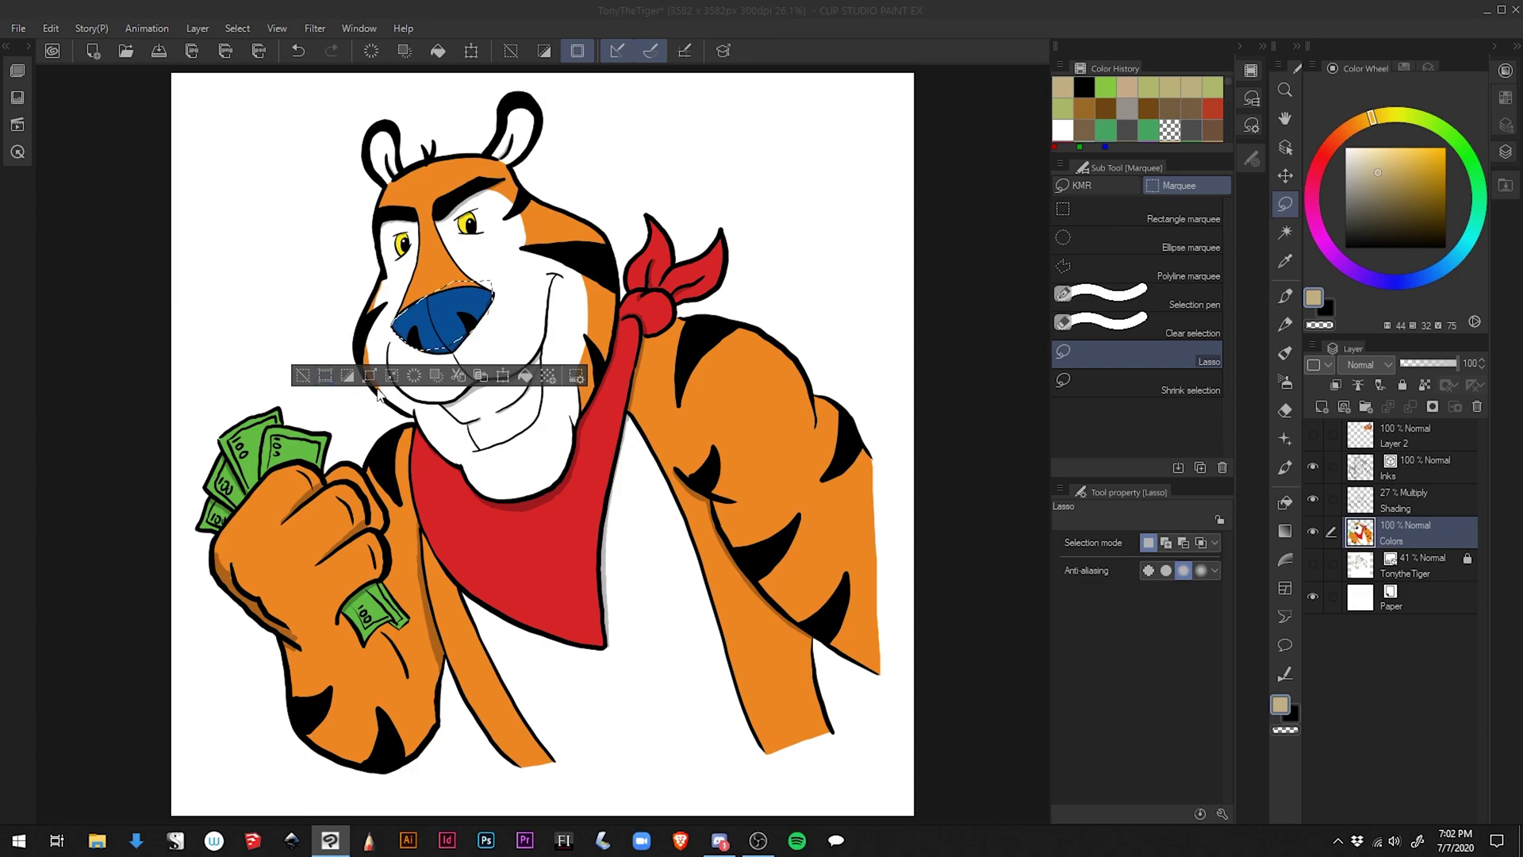
left_click(330, 378)
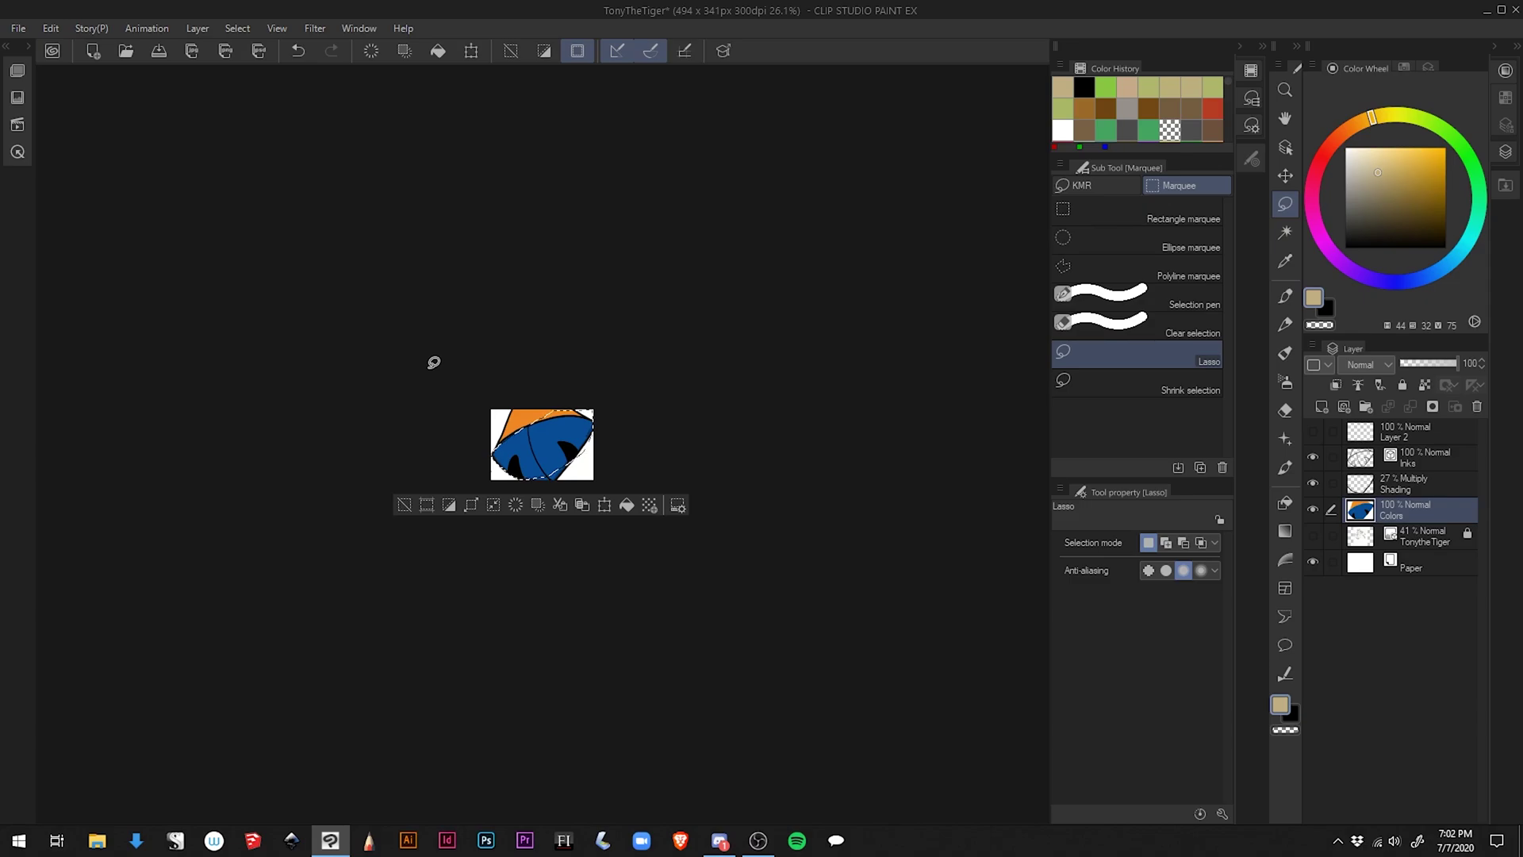
key("ctrl+z")
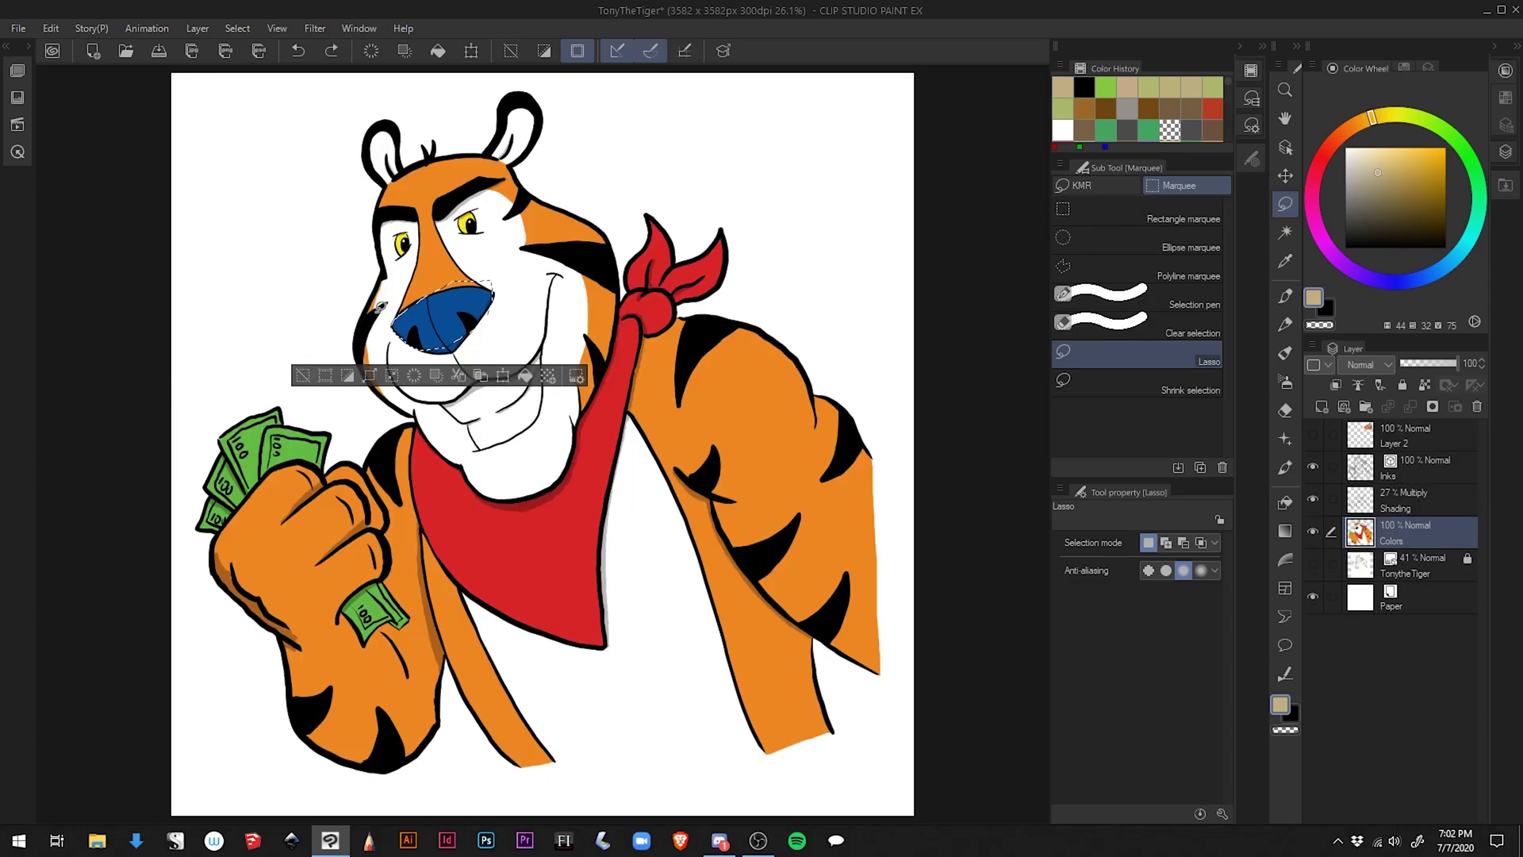
left_click(349, 379)
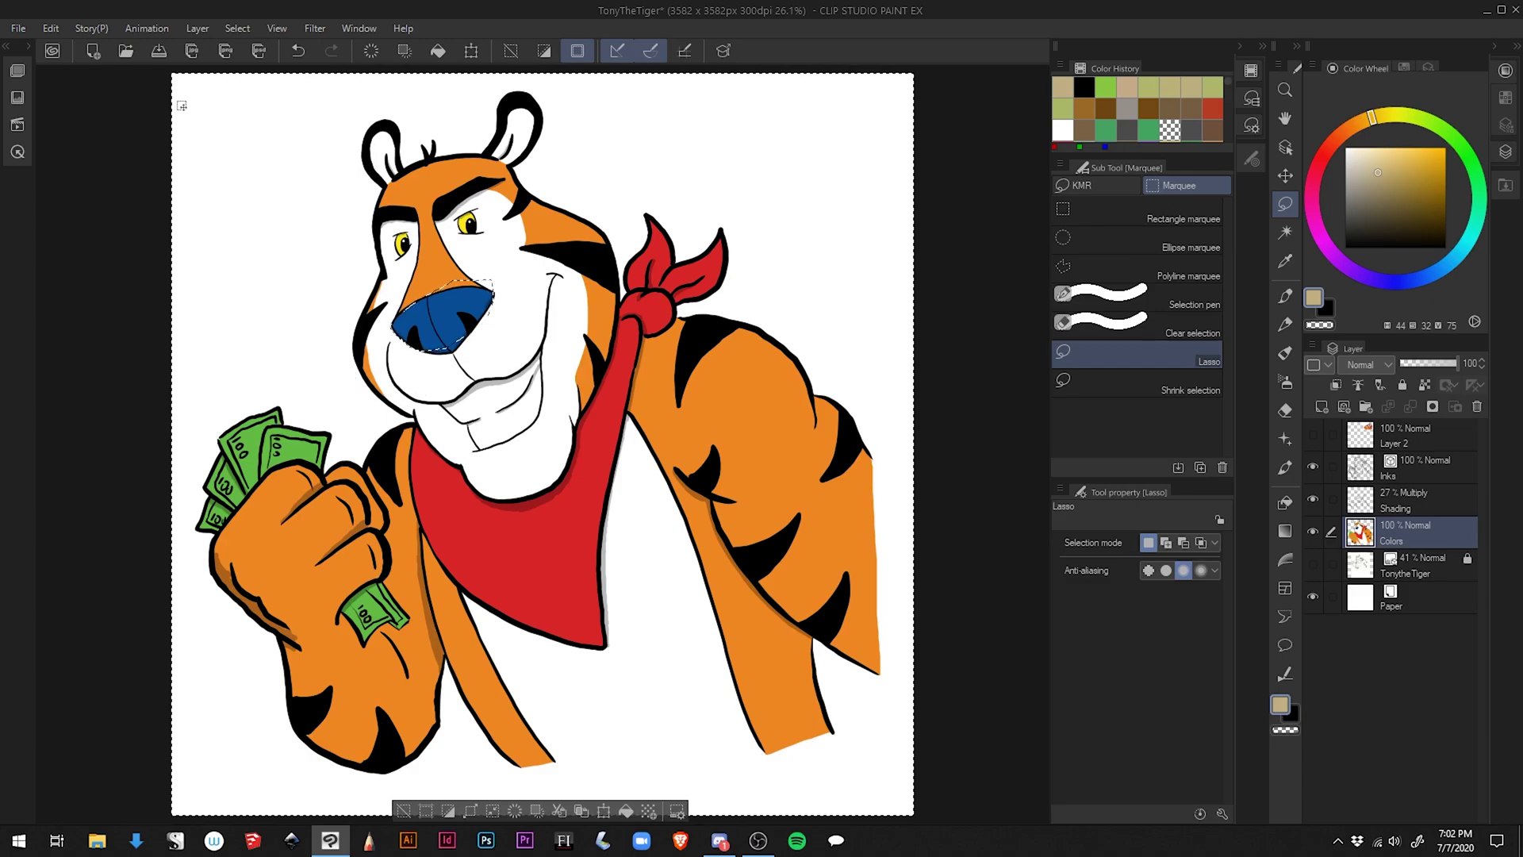
key("ctrl+shift+i")
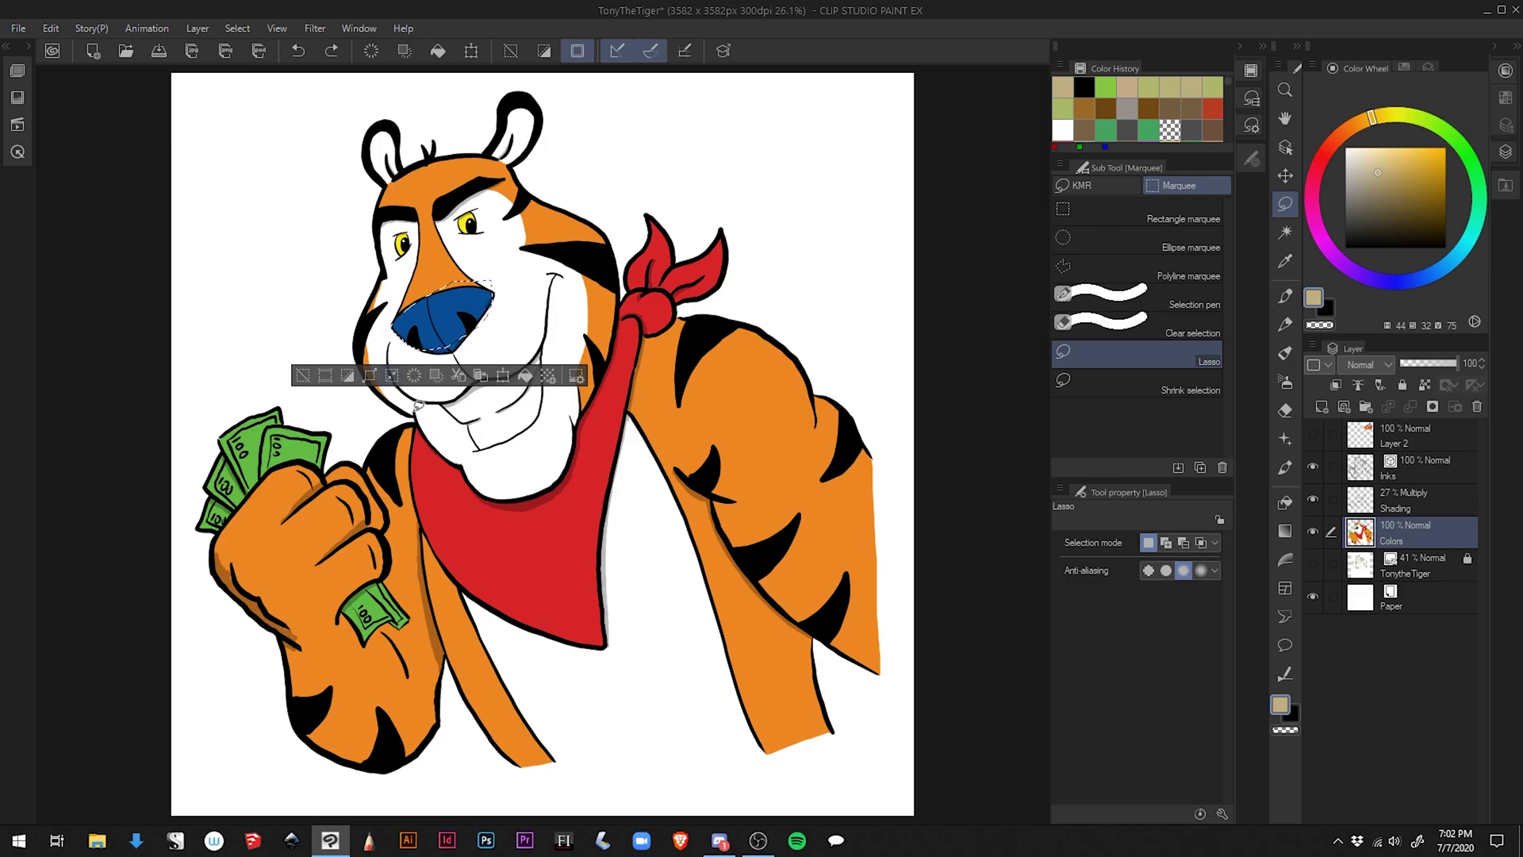
left_click(378, 378)
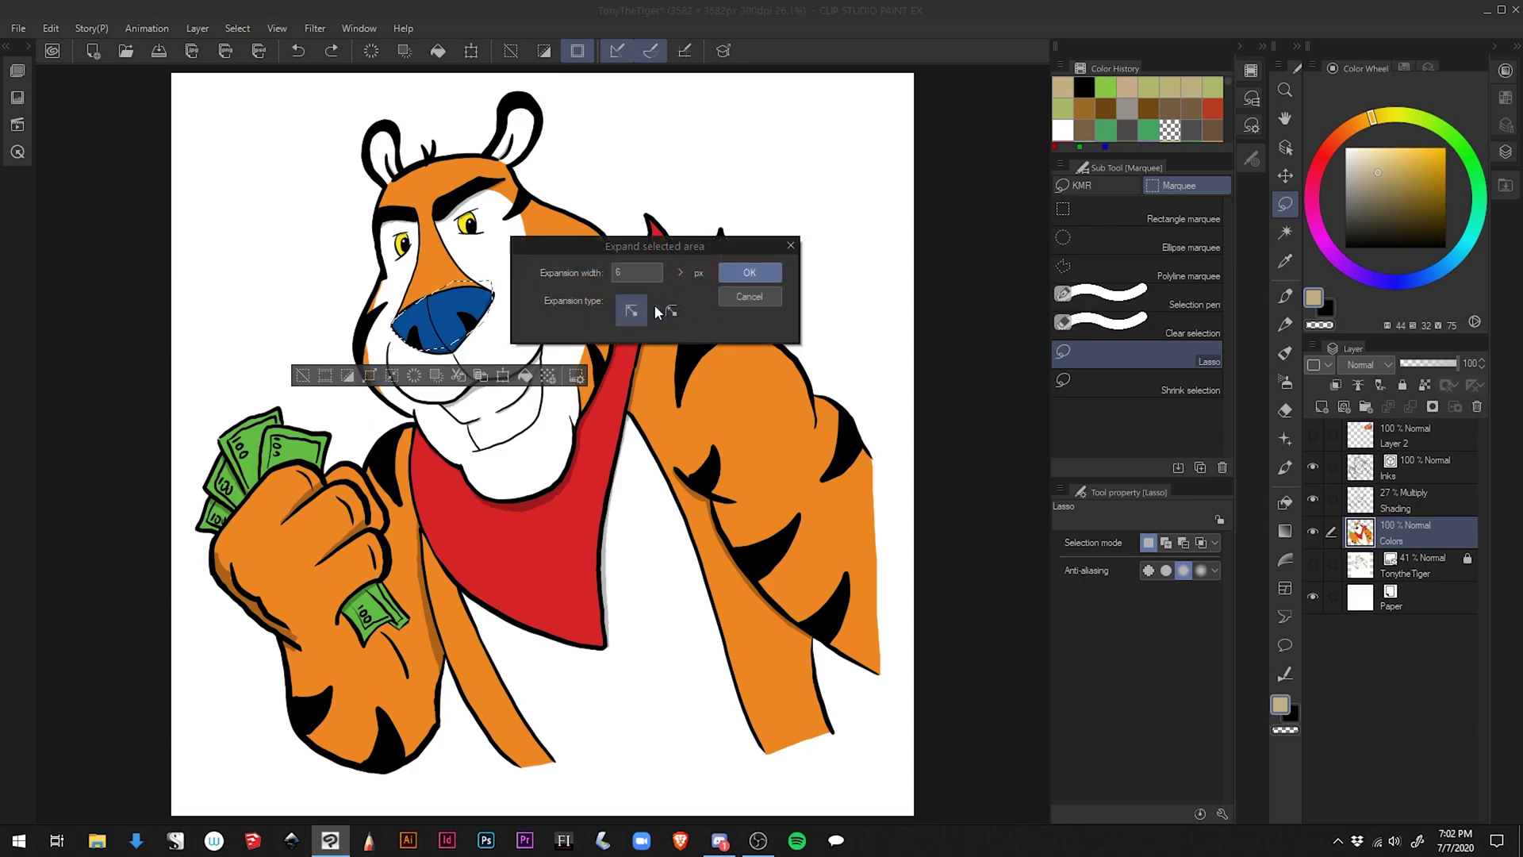
left_click(737, 300)
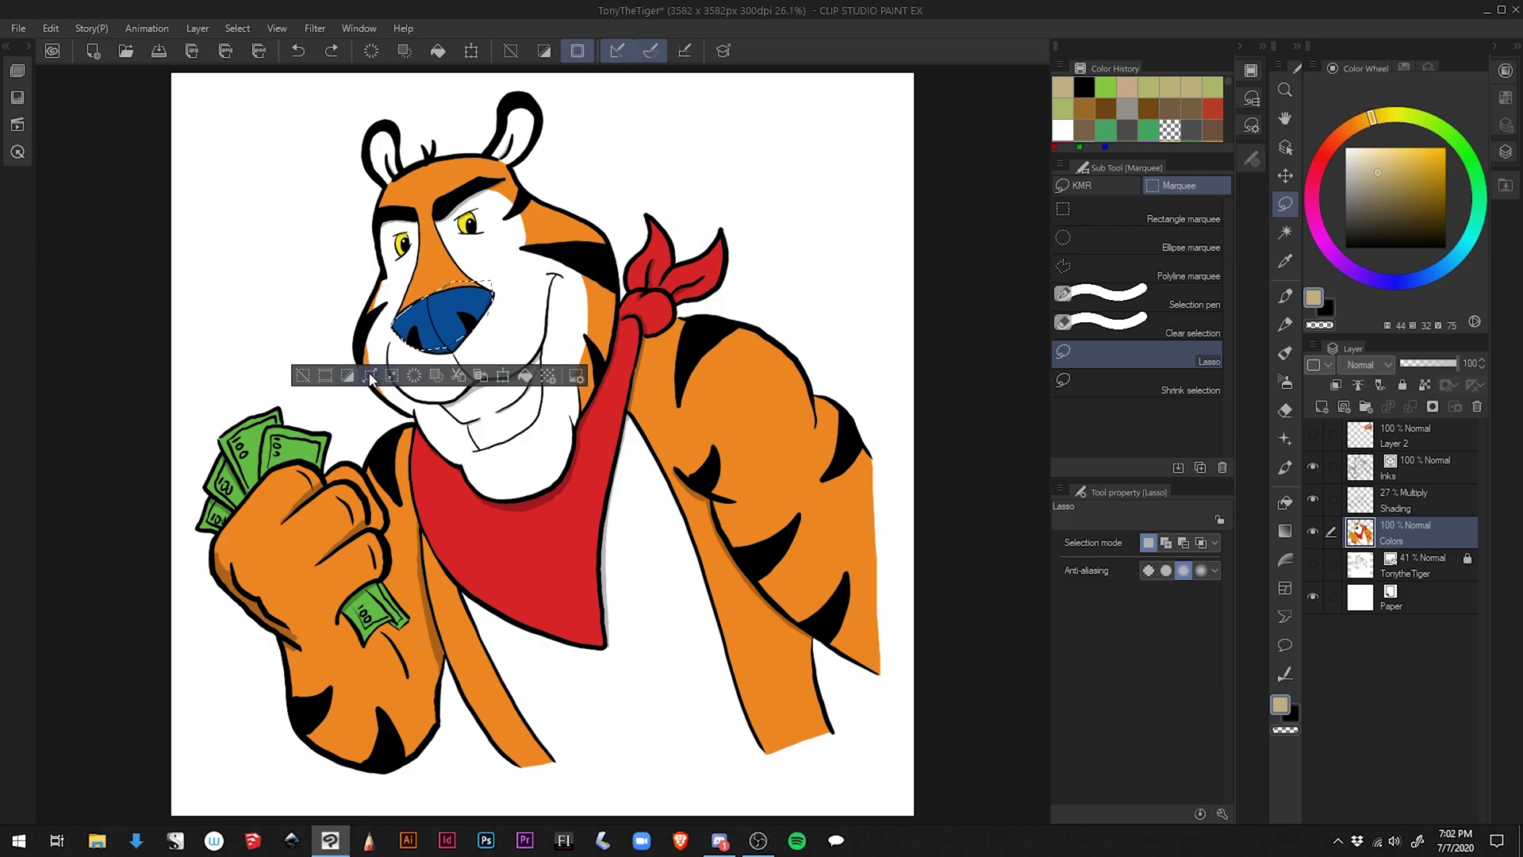
left_click(392, 377)
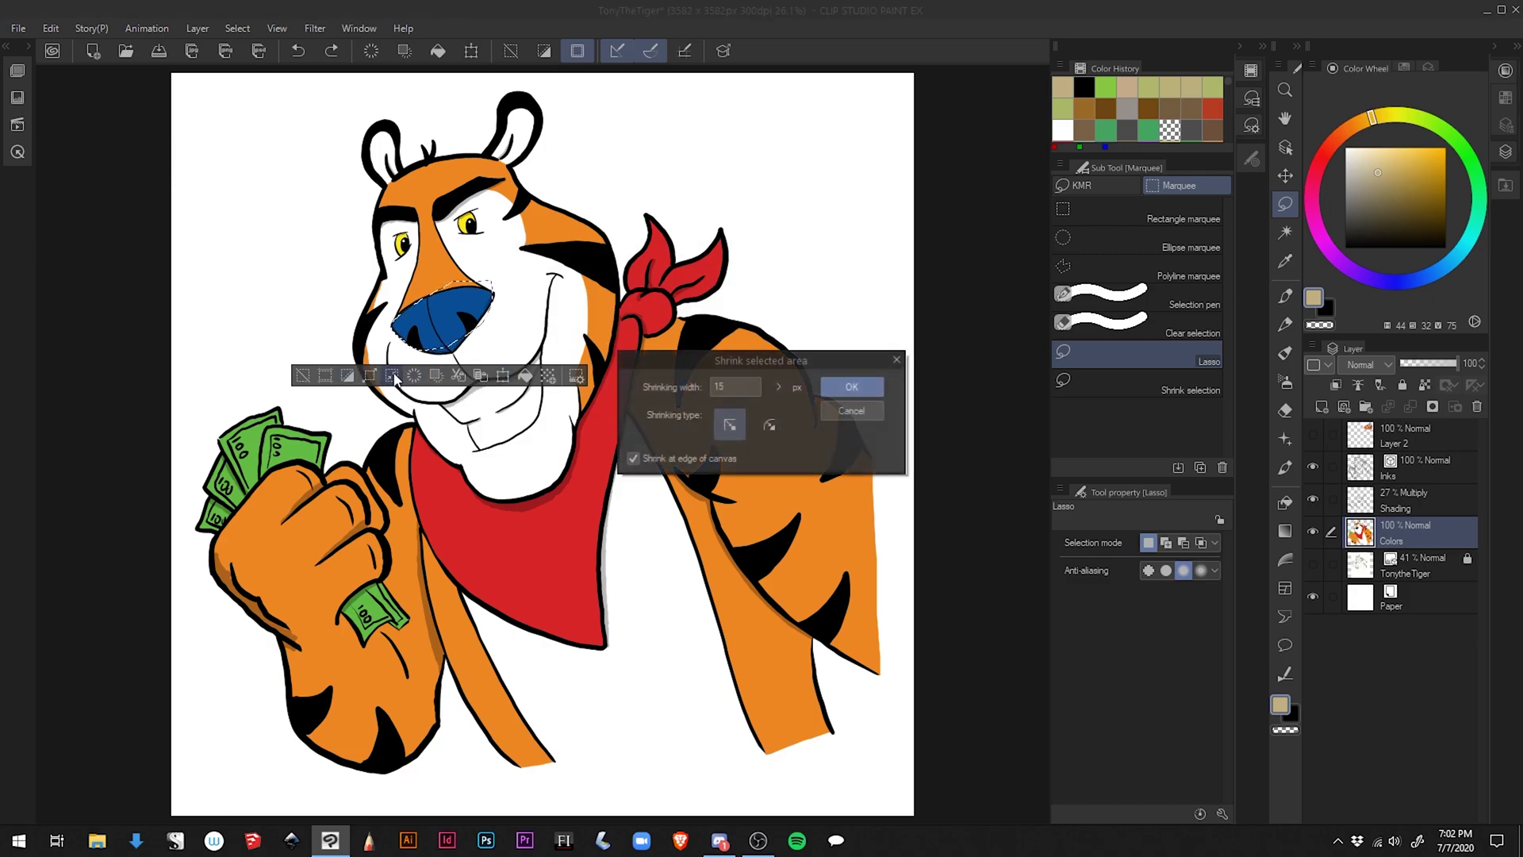
left_click(836, 412)
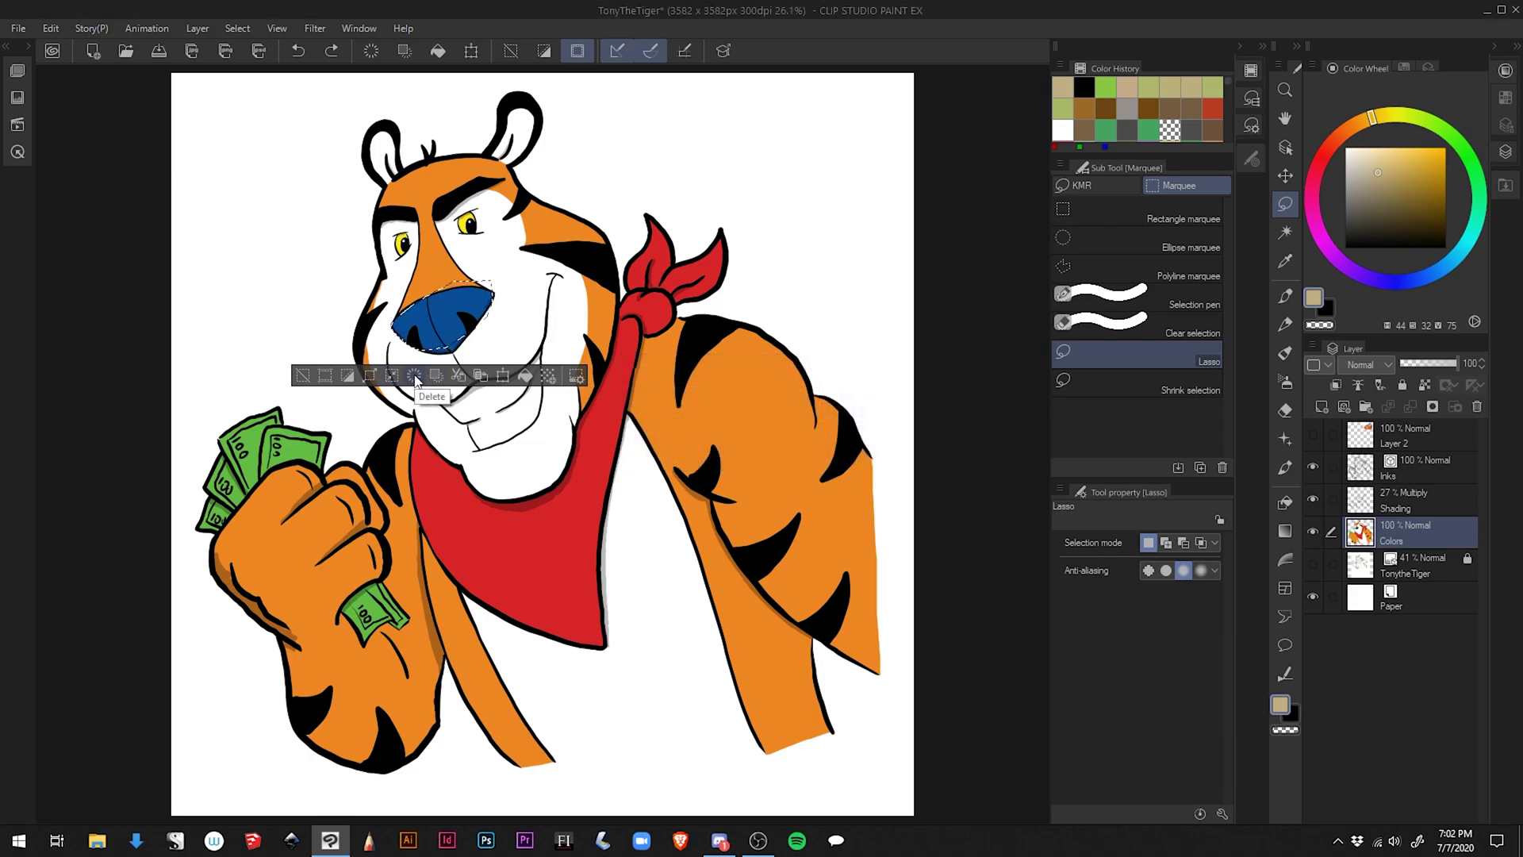
left_click(415, 376)
key("ctrl+z")
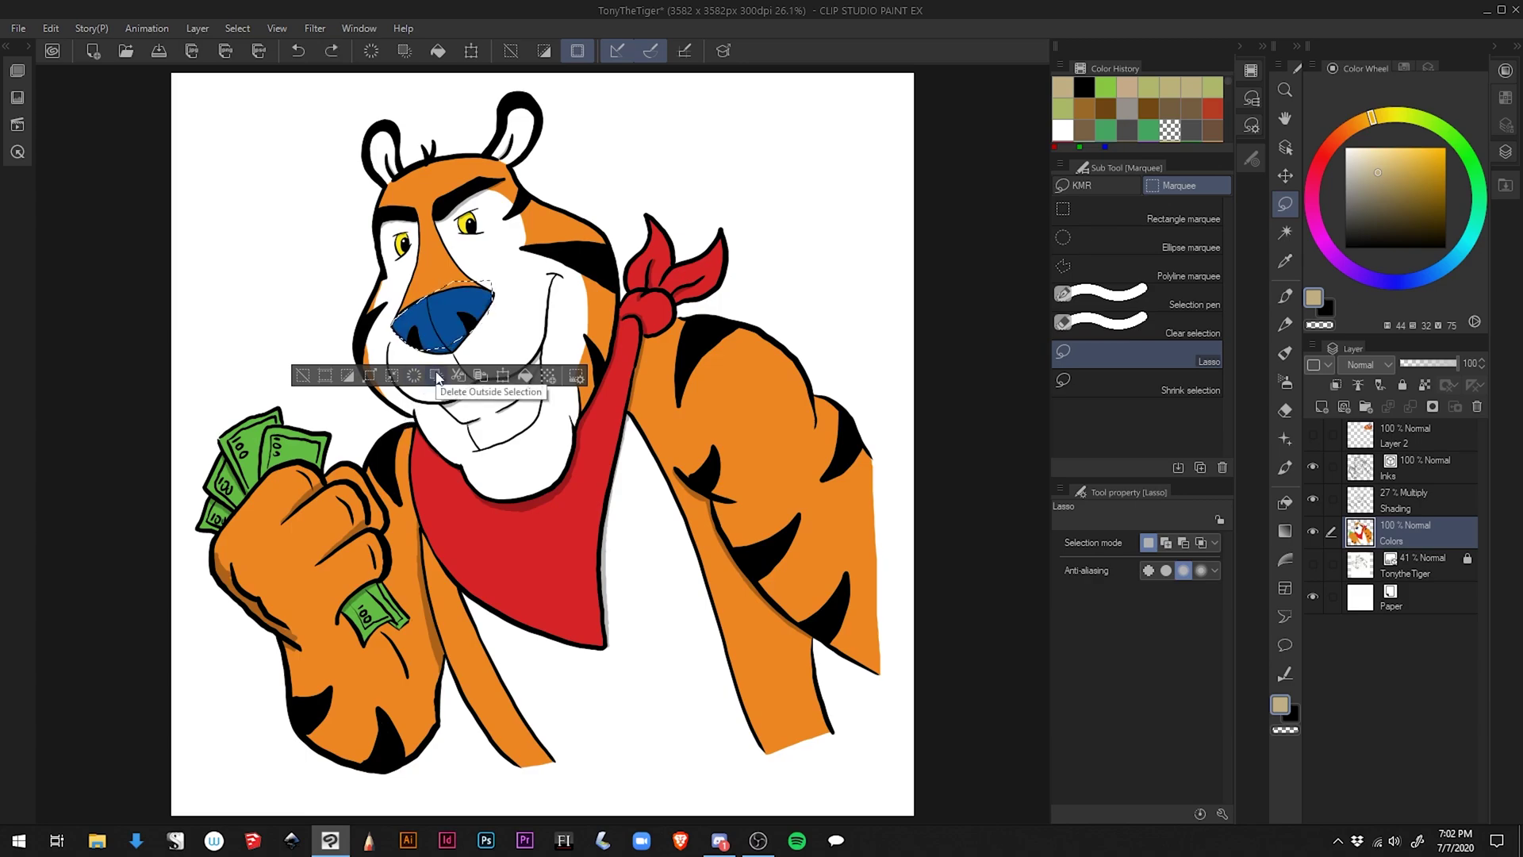
left_click(439, 377)
key("ctrl+z")
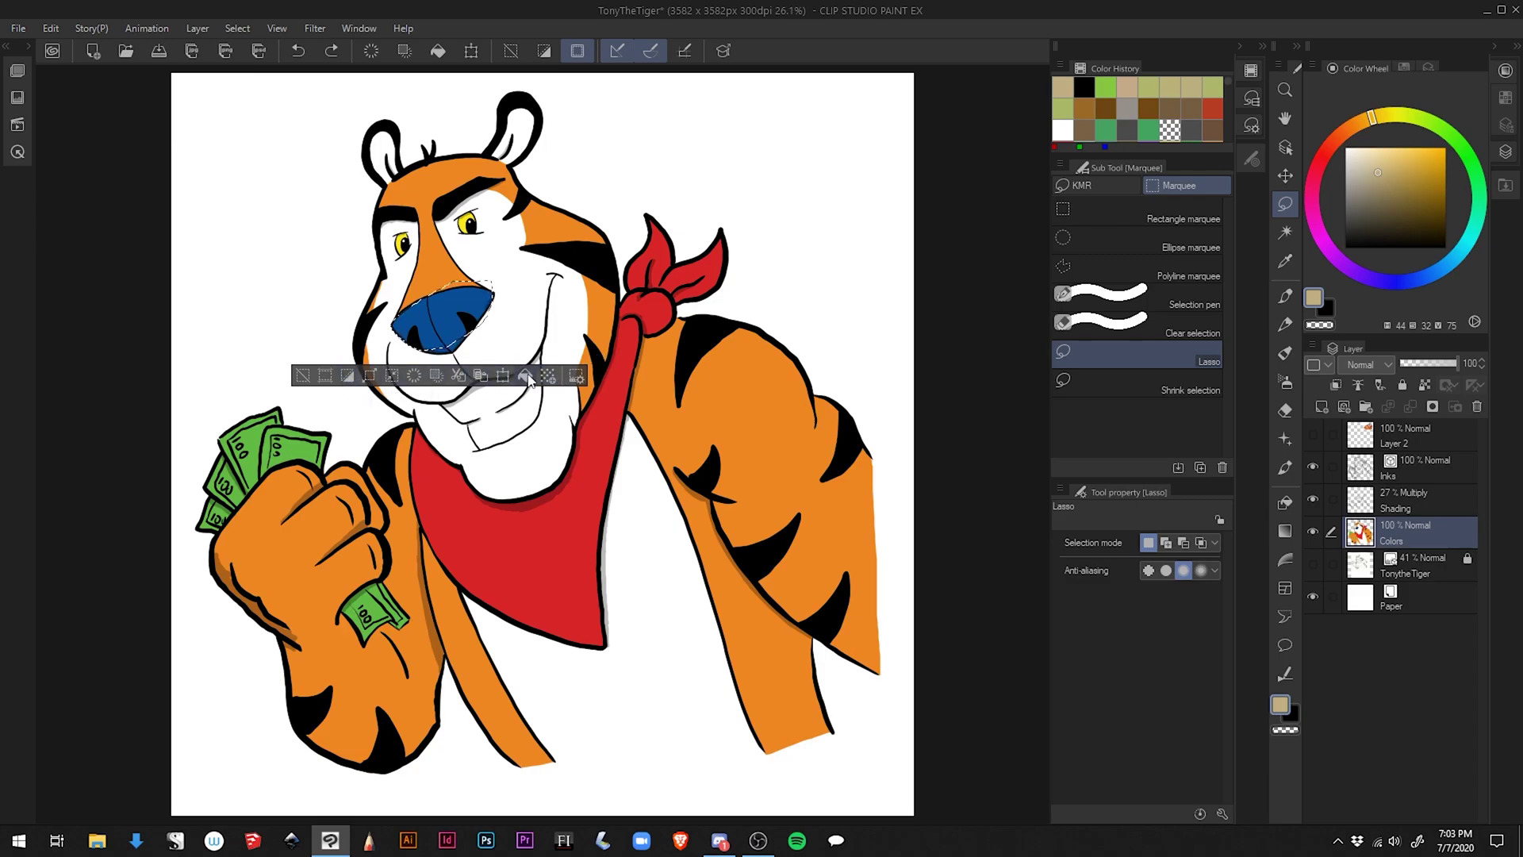
Open Selection Launcher Settings, keep the Main menu source, and pick the Select category.
left_click(577, 376)
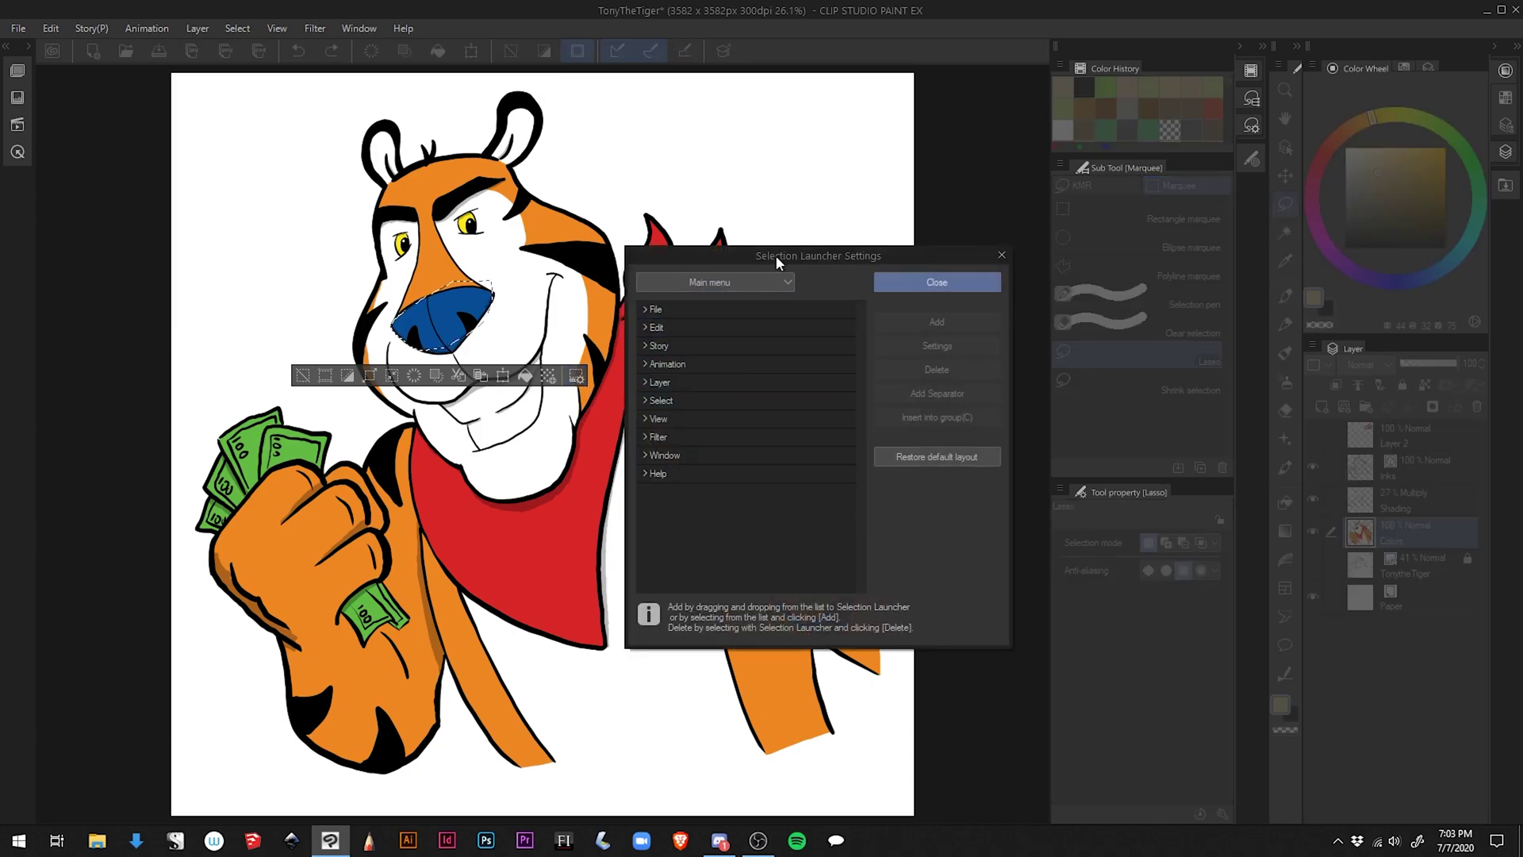
left_click_drag(776, 256, 787, 234)
left_click(803, 256)
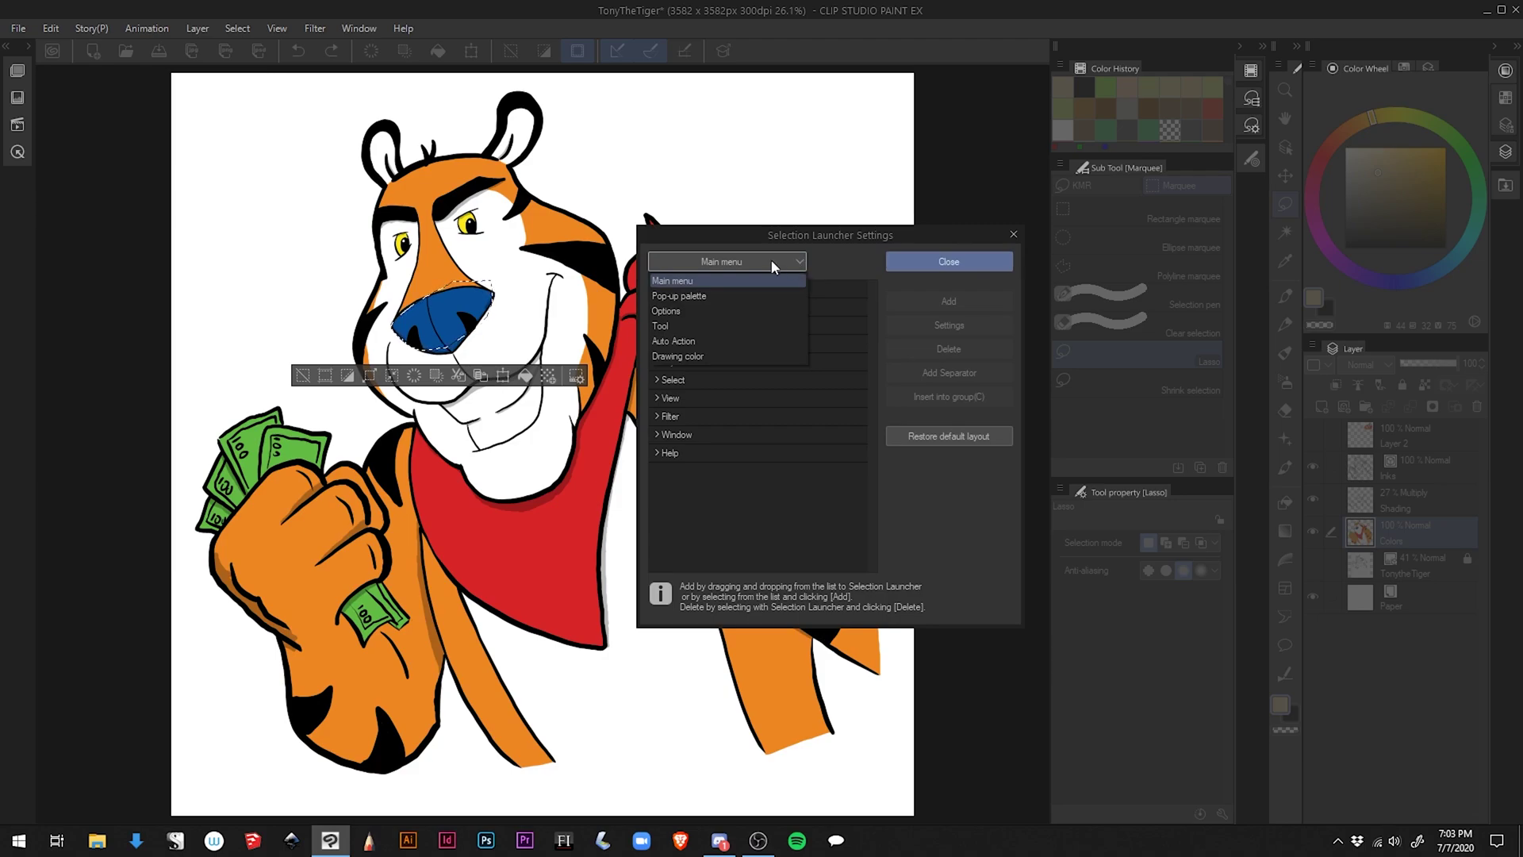
left_click(768, 261)
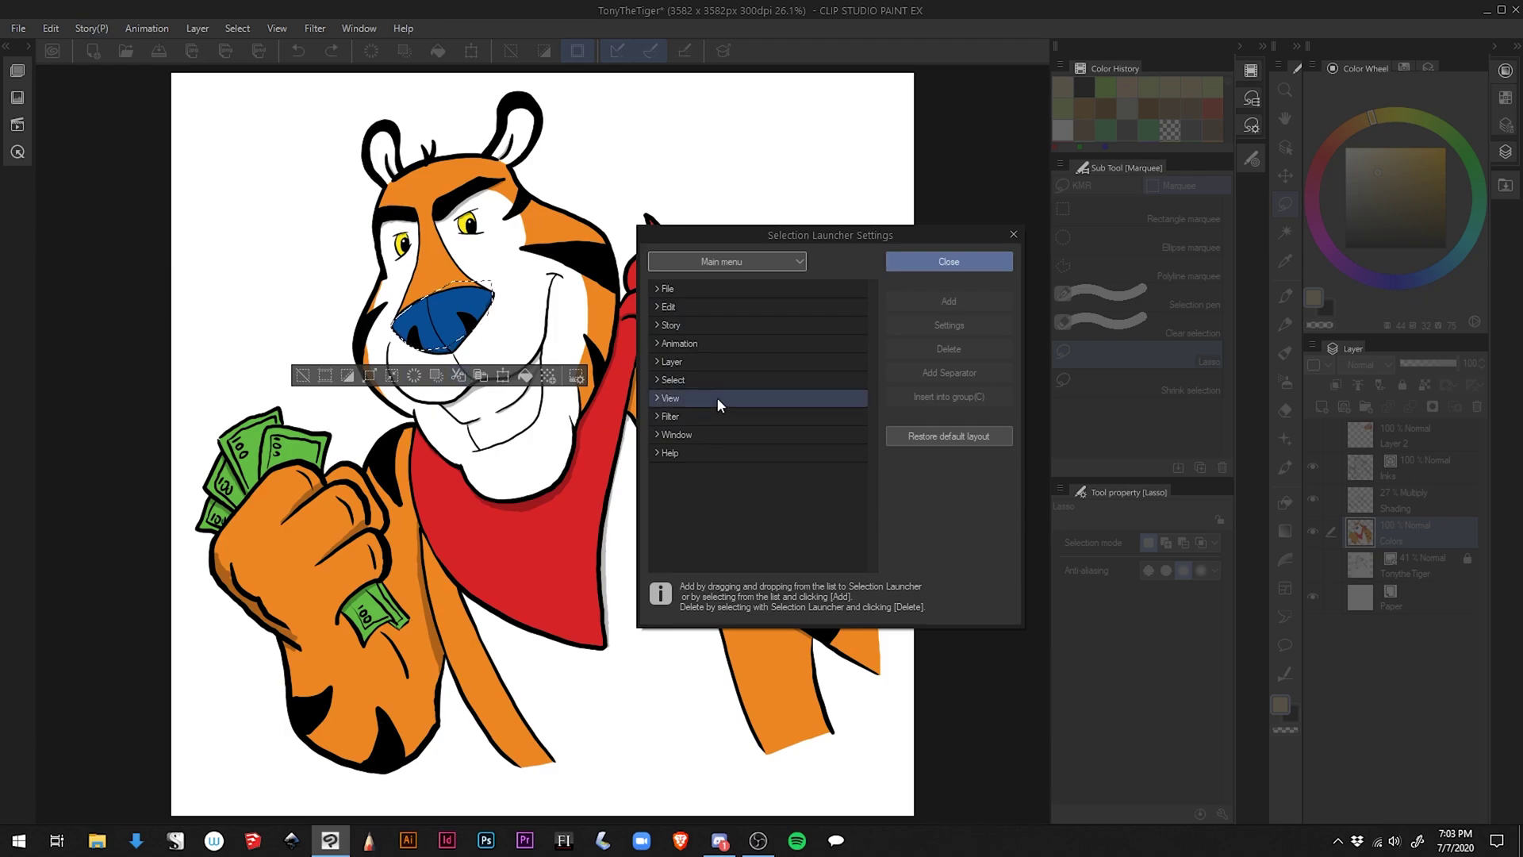
left_click(752, 263)
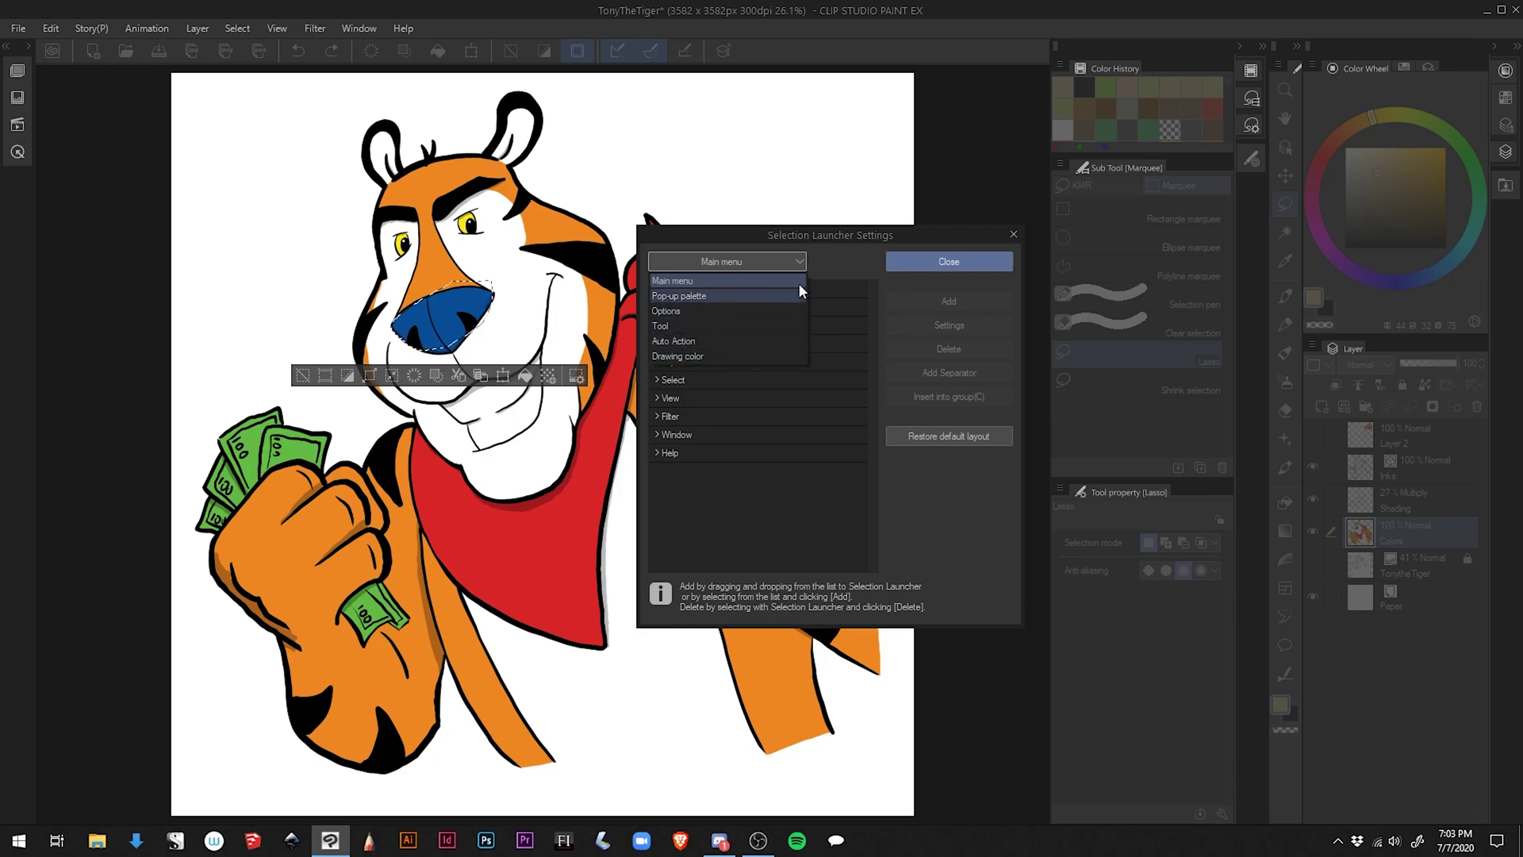
left_click(817, 261)
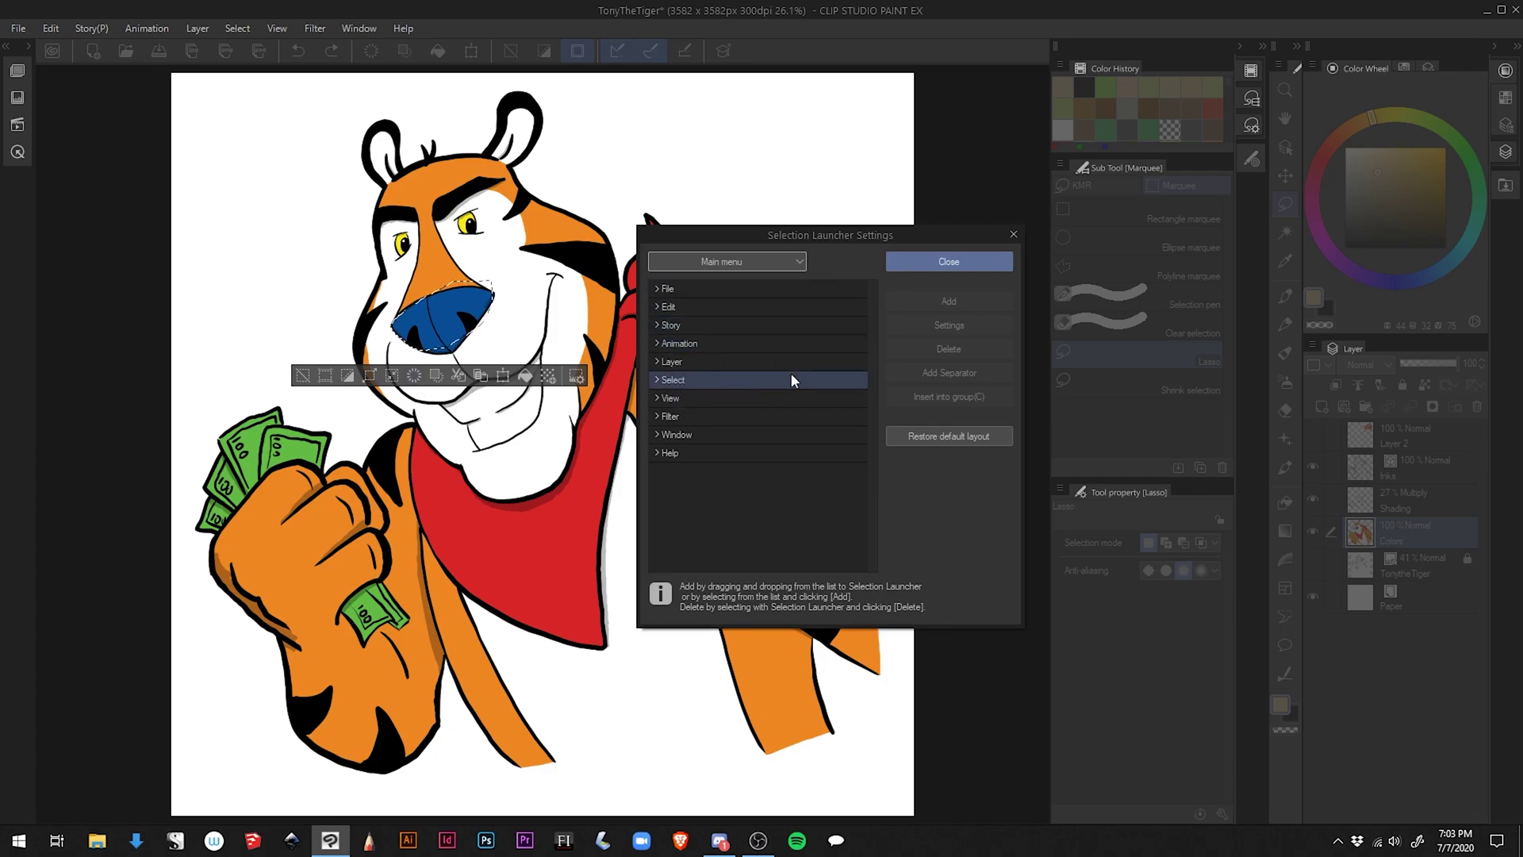
left_click(737, 381)
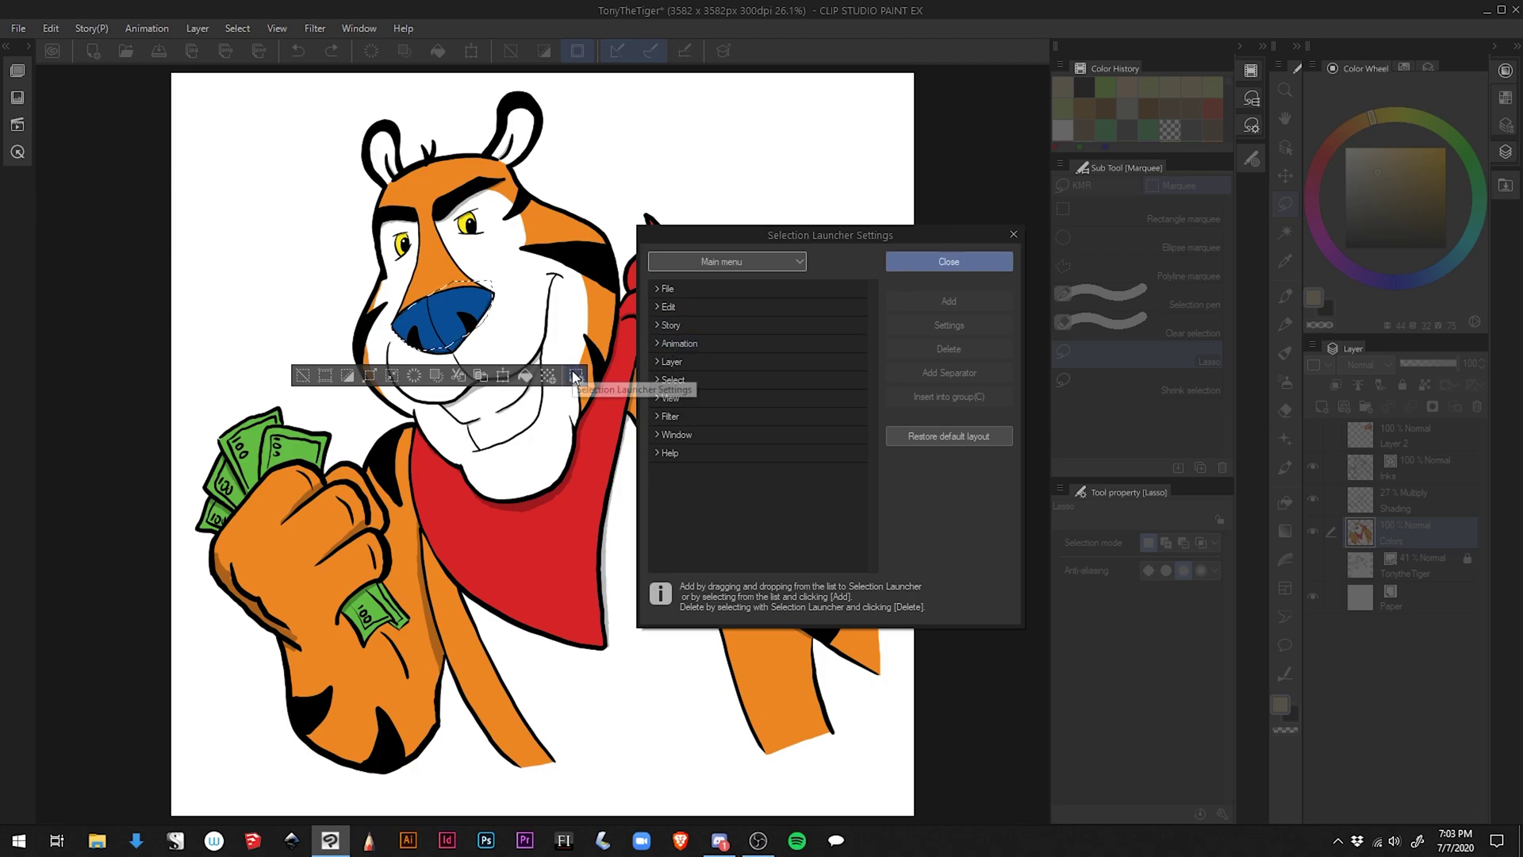
Add Edit > Tonal Correction > Hue/Saturation/Luminosity to the selection launcher.
left_click(658, 306)
scroll(707, 394, "down", 1)
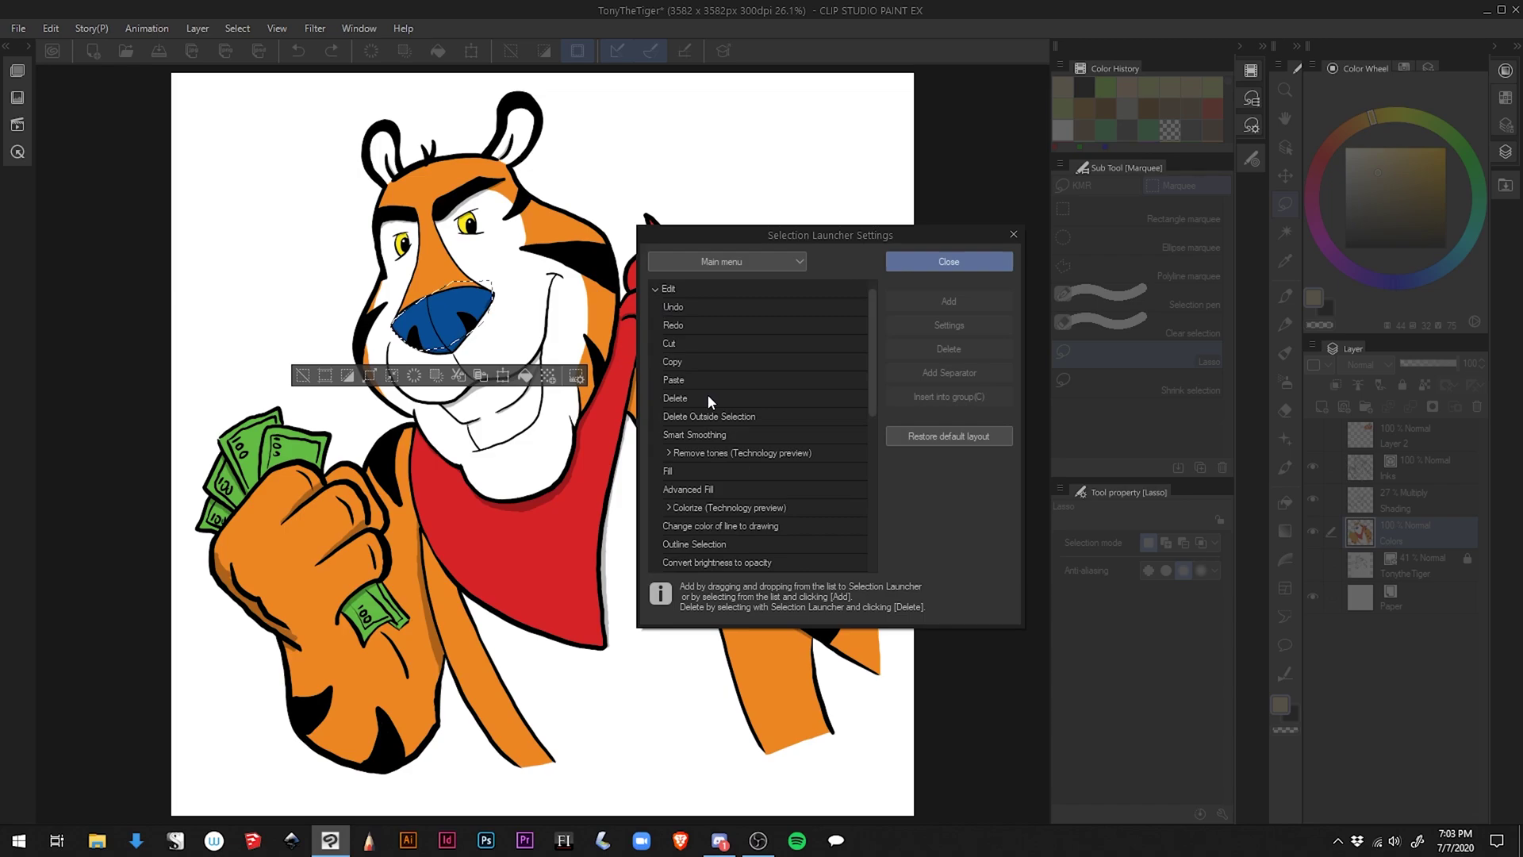
scroll(707, 395, "down", 1)
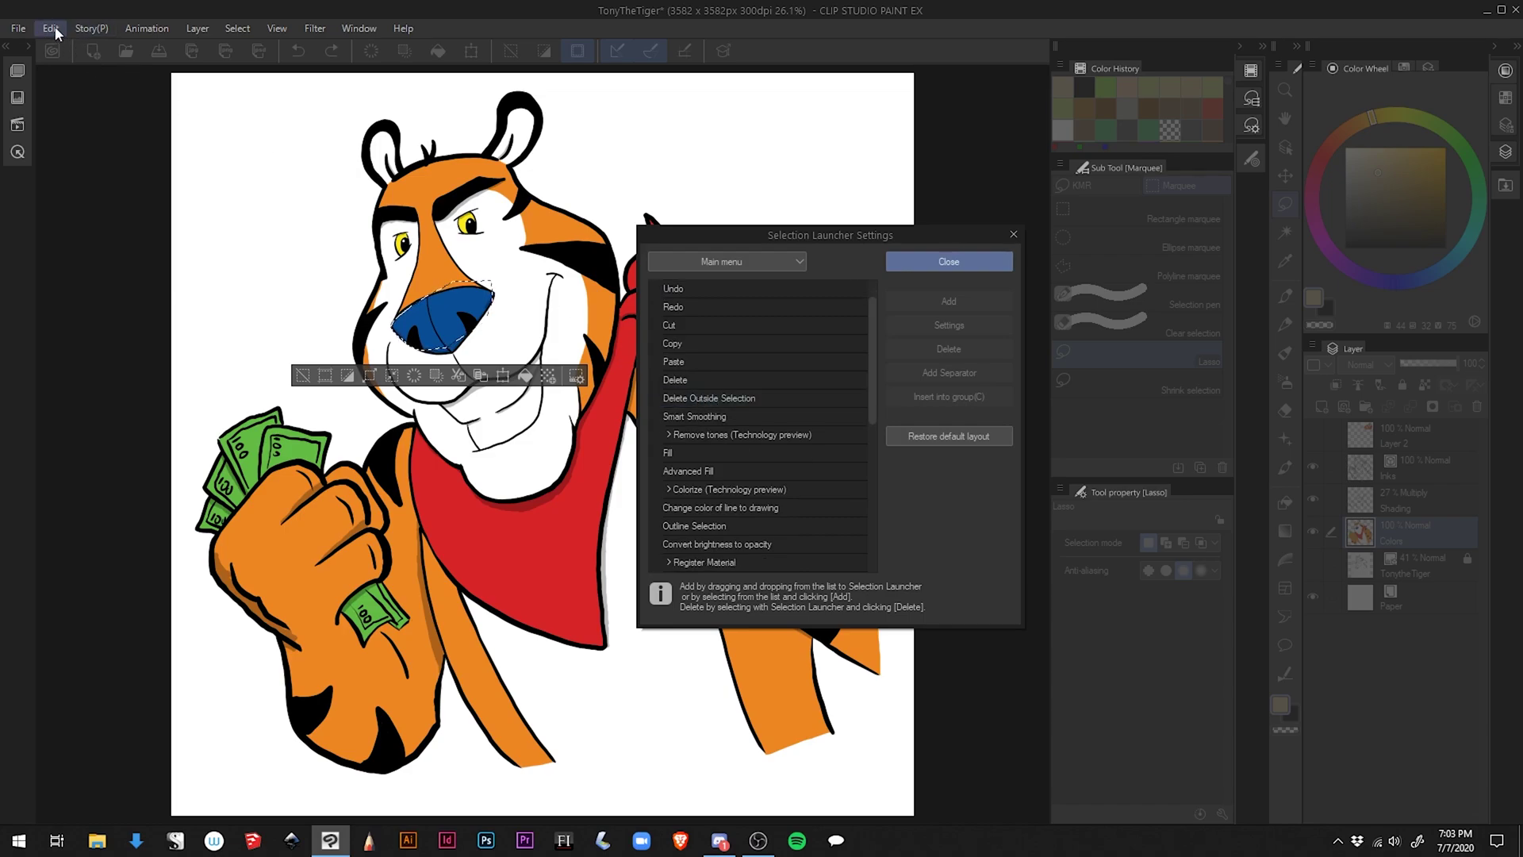
scroll(703, 393, "down", 1)
scroll(703, 394, "down", 3)
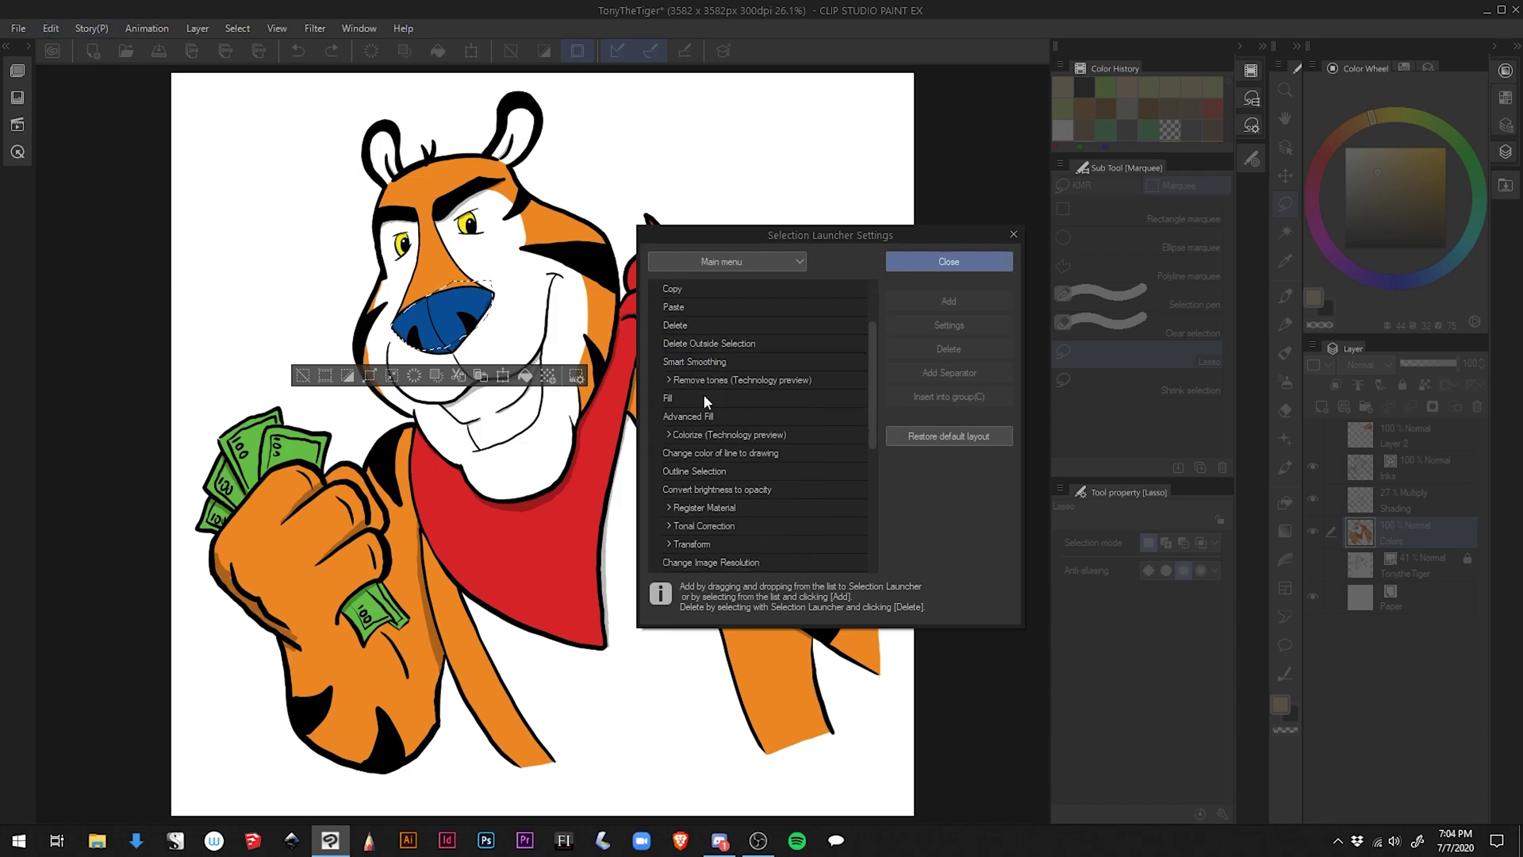
scroll(704, 394, "down", 1)
scroll(703, 393, "down", 2)
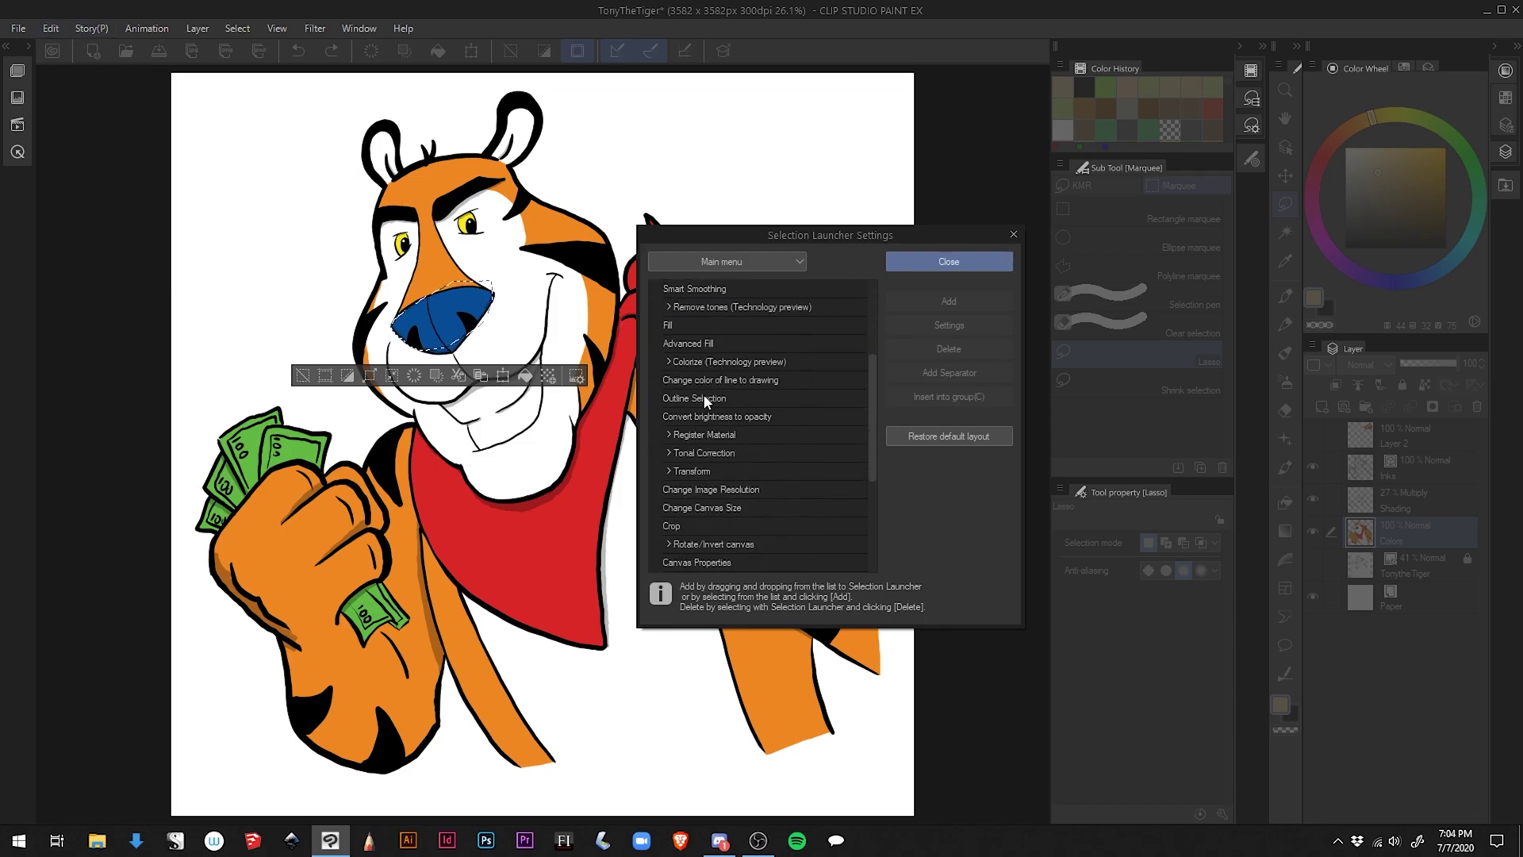
left_click(663, 453)
scroll(721, 446, "down", 1)
scroll(721, 445, "down", 1)
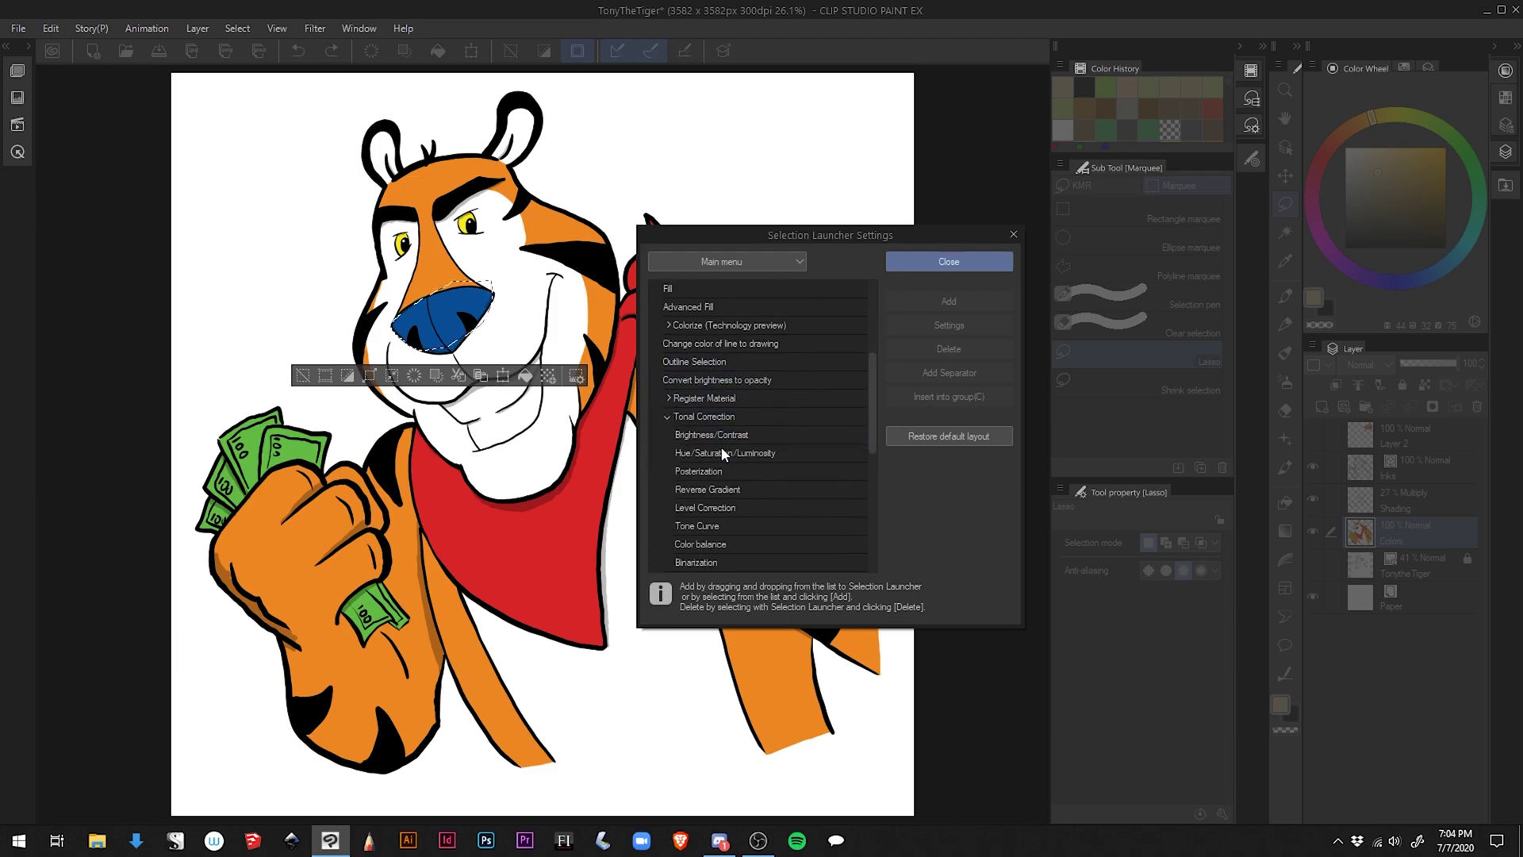
left_click(720, 448)
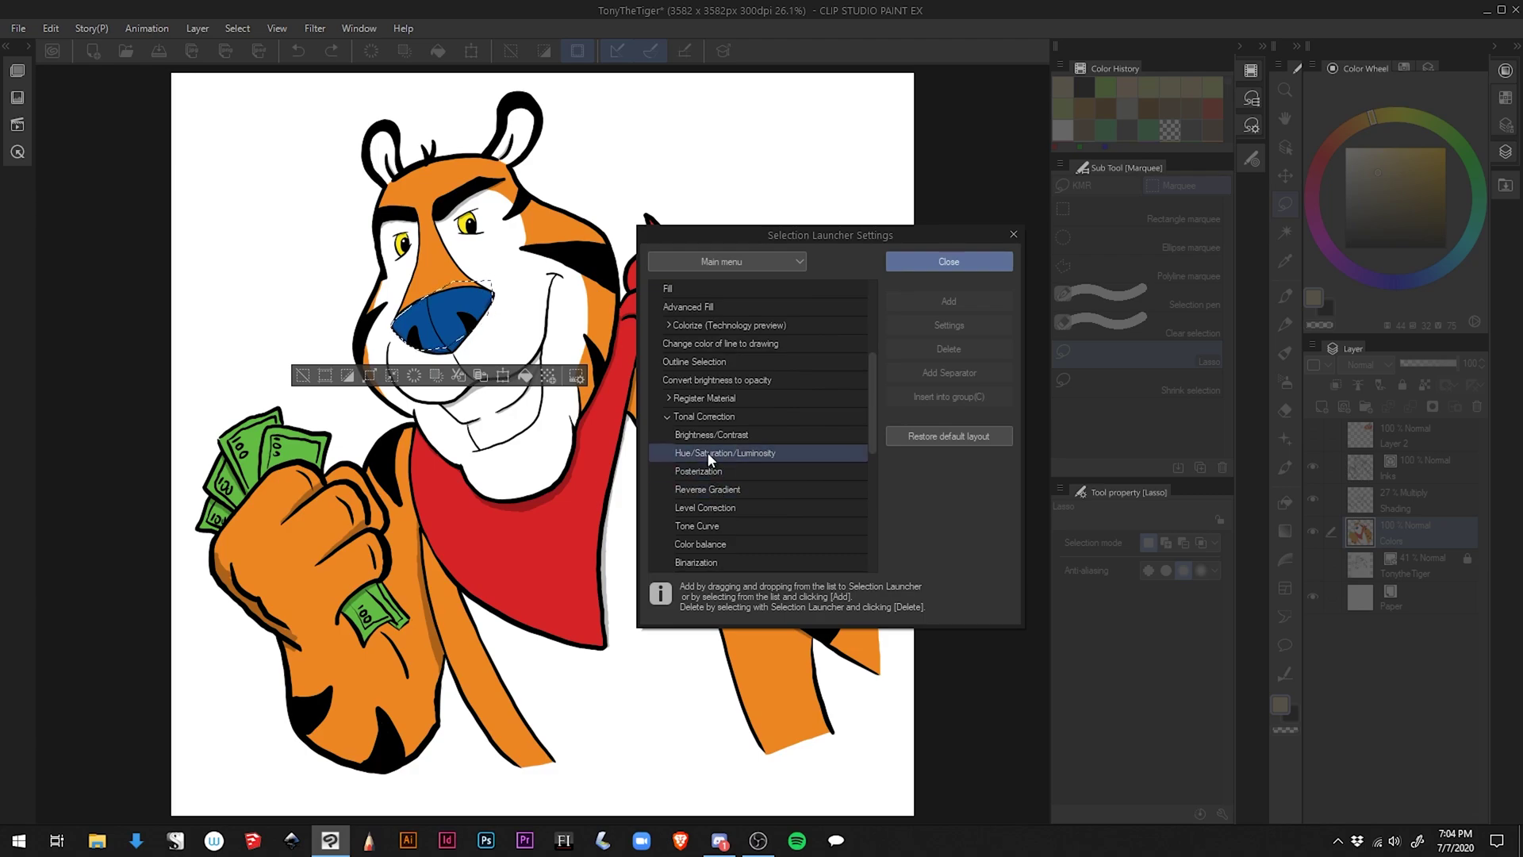
left_click(708, 453)
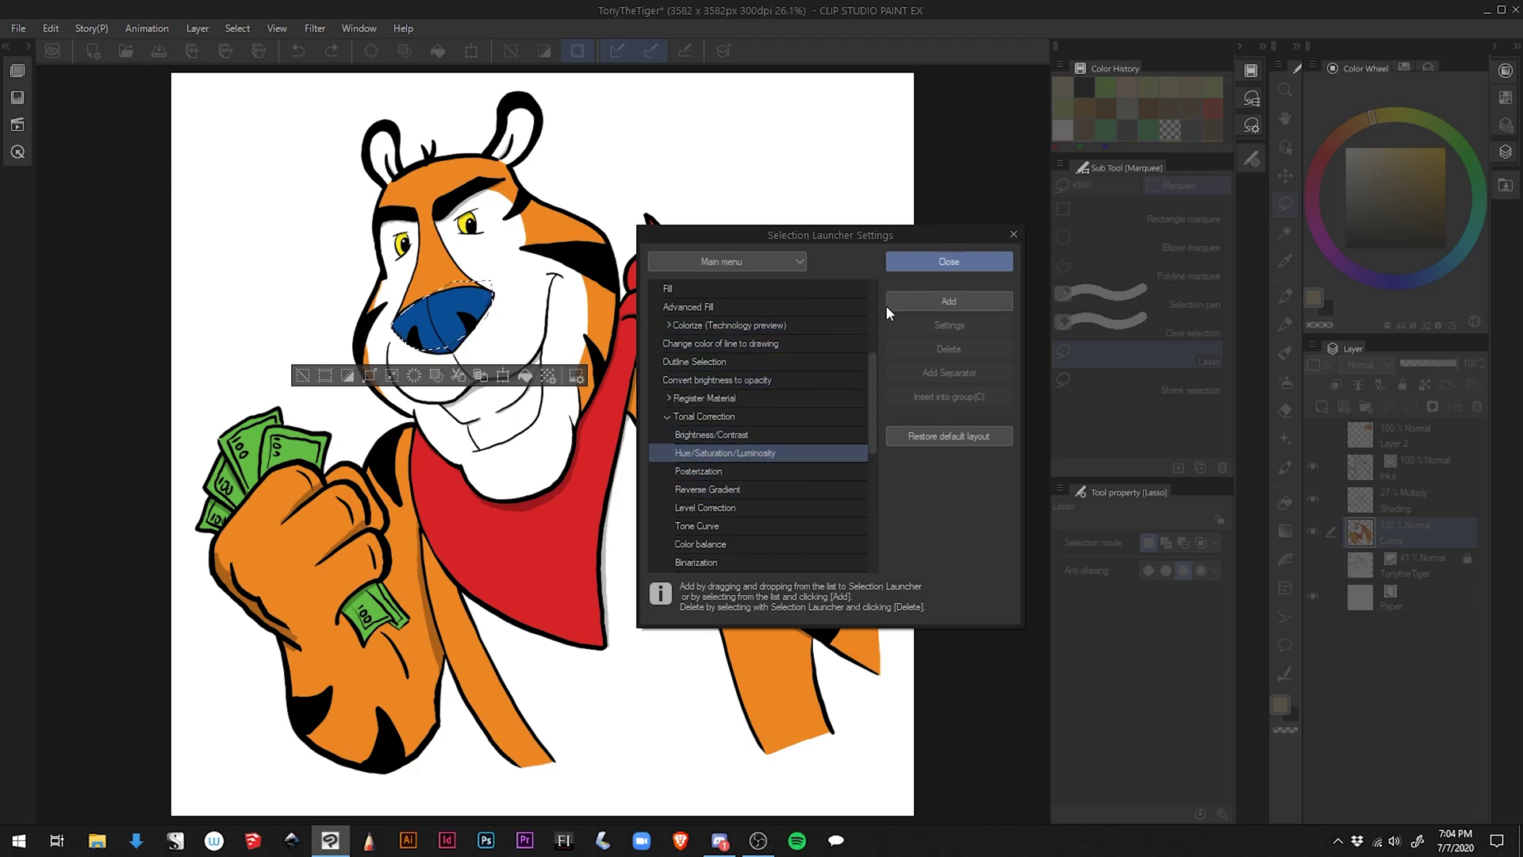
left_click(913, 301)
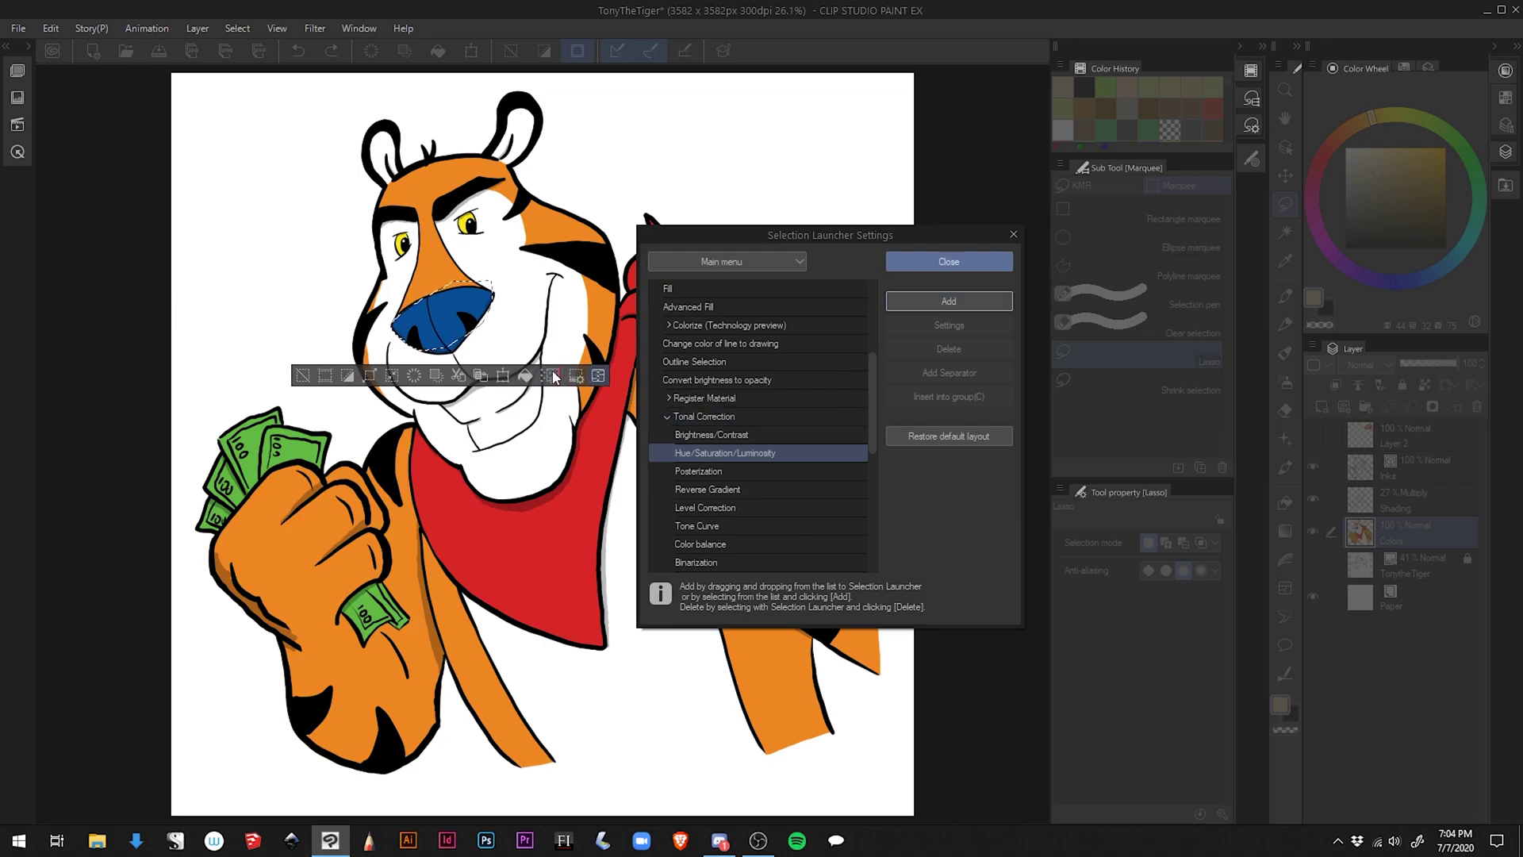
Move the new Hue/Saturation/Luminosity icon to a different position on the launcher bar.
left_click_drag(533, 375, 411, 363)
left_click_drag(328, 378, 332, 383)
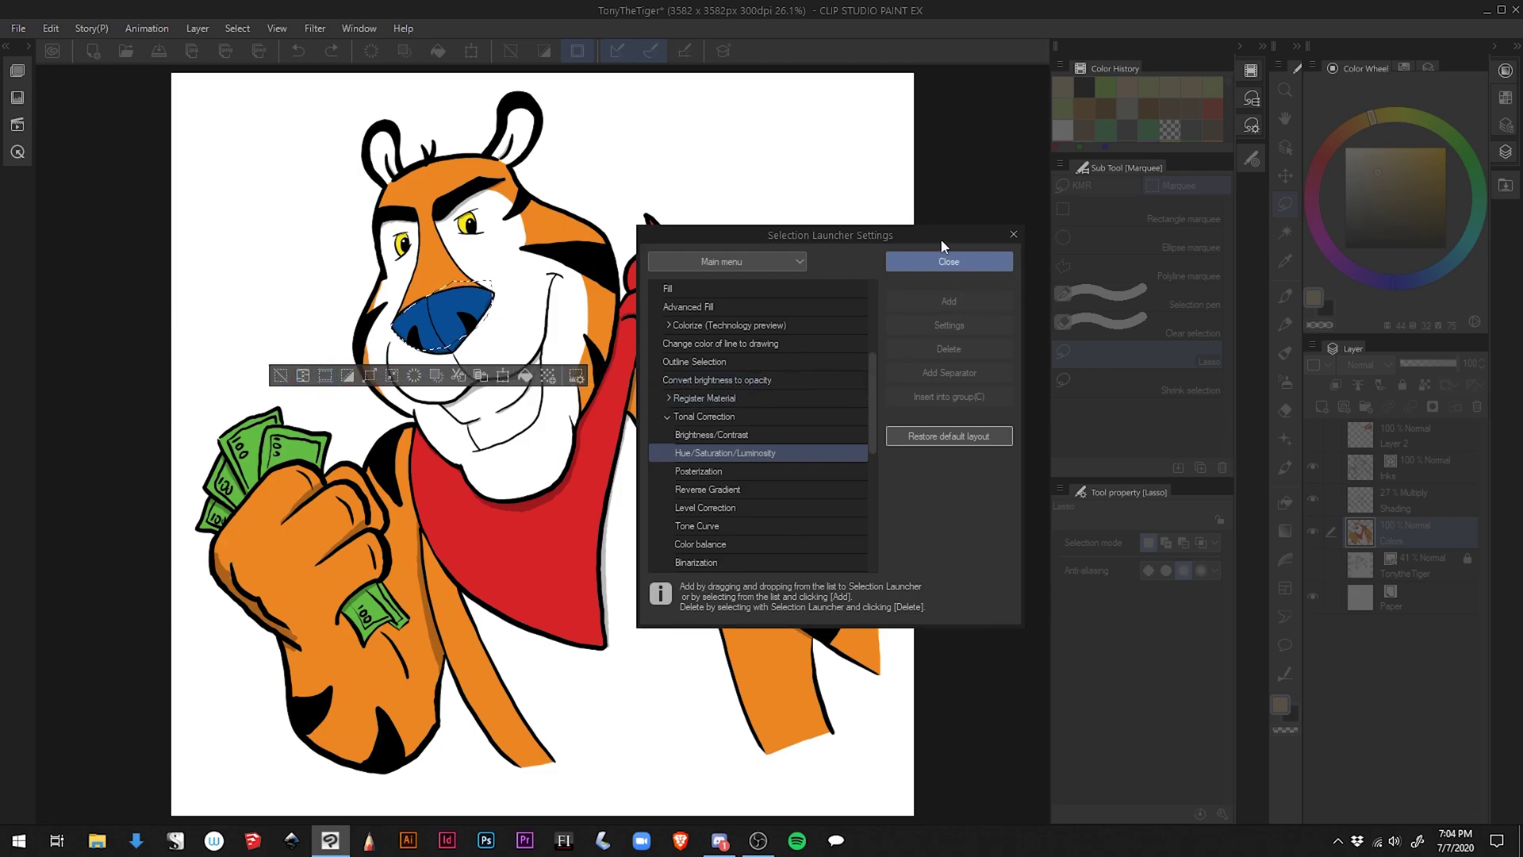
mouse_move(935, 237)
left_mouse_down()
mouse_move(994, 285)
mouse_move(943, 226)
left_mouse_up()
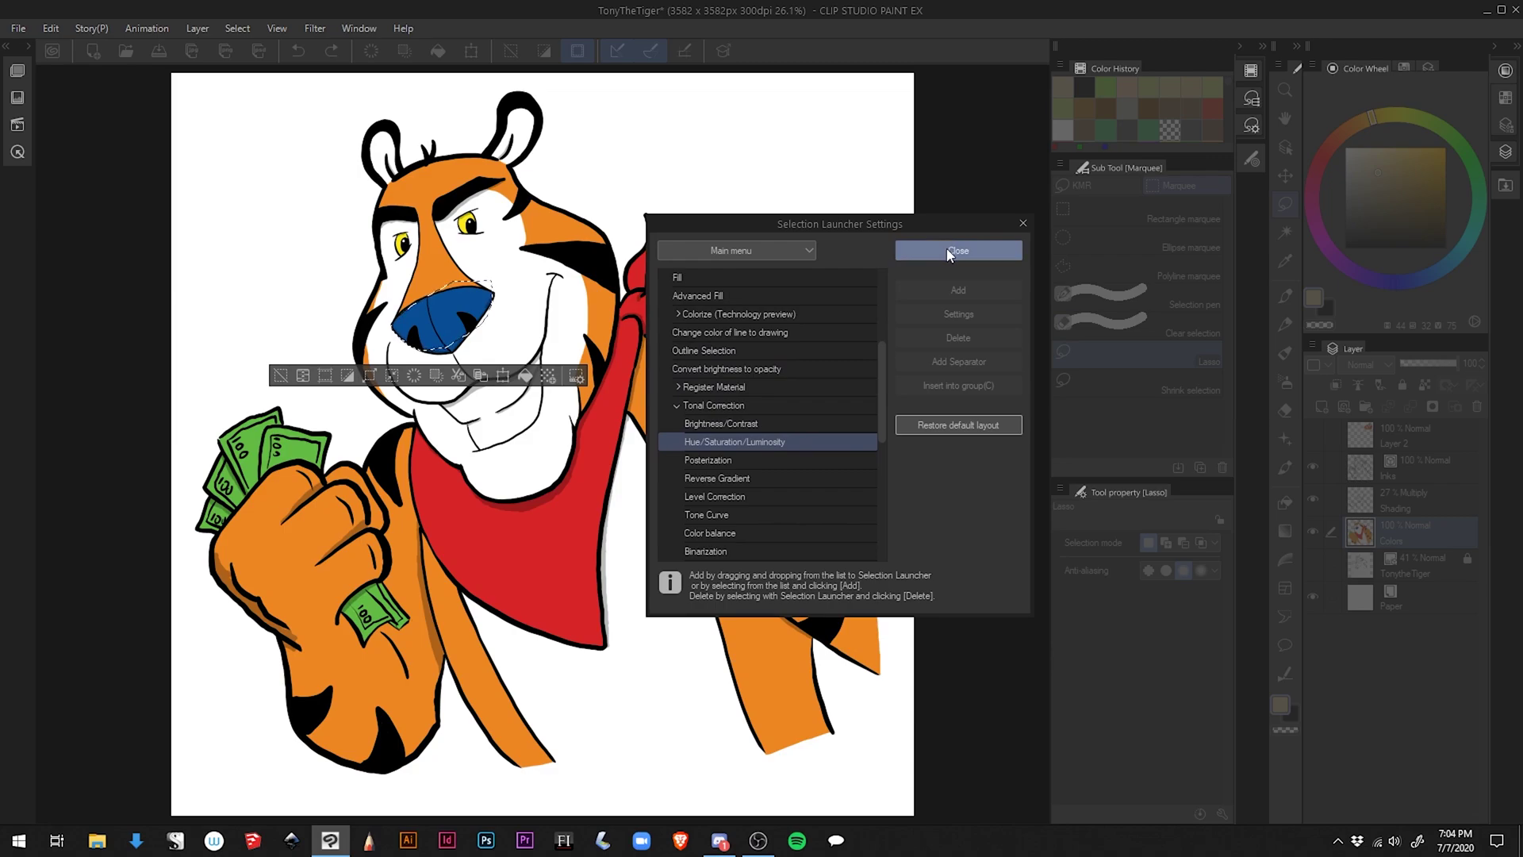
Close the launcher settings, then open and dismiss the Hue/Saturation/Luminosity dialog unchanged.
left_click(947, 250)
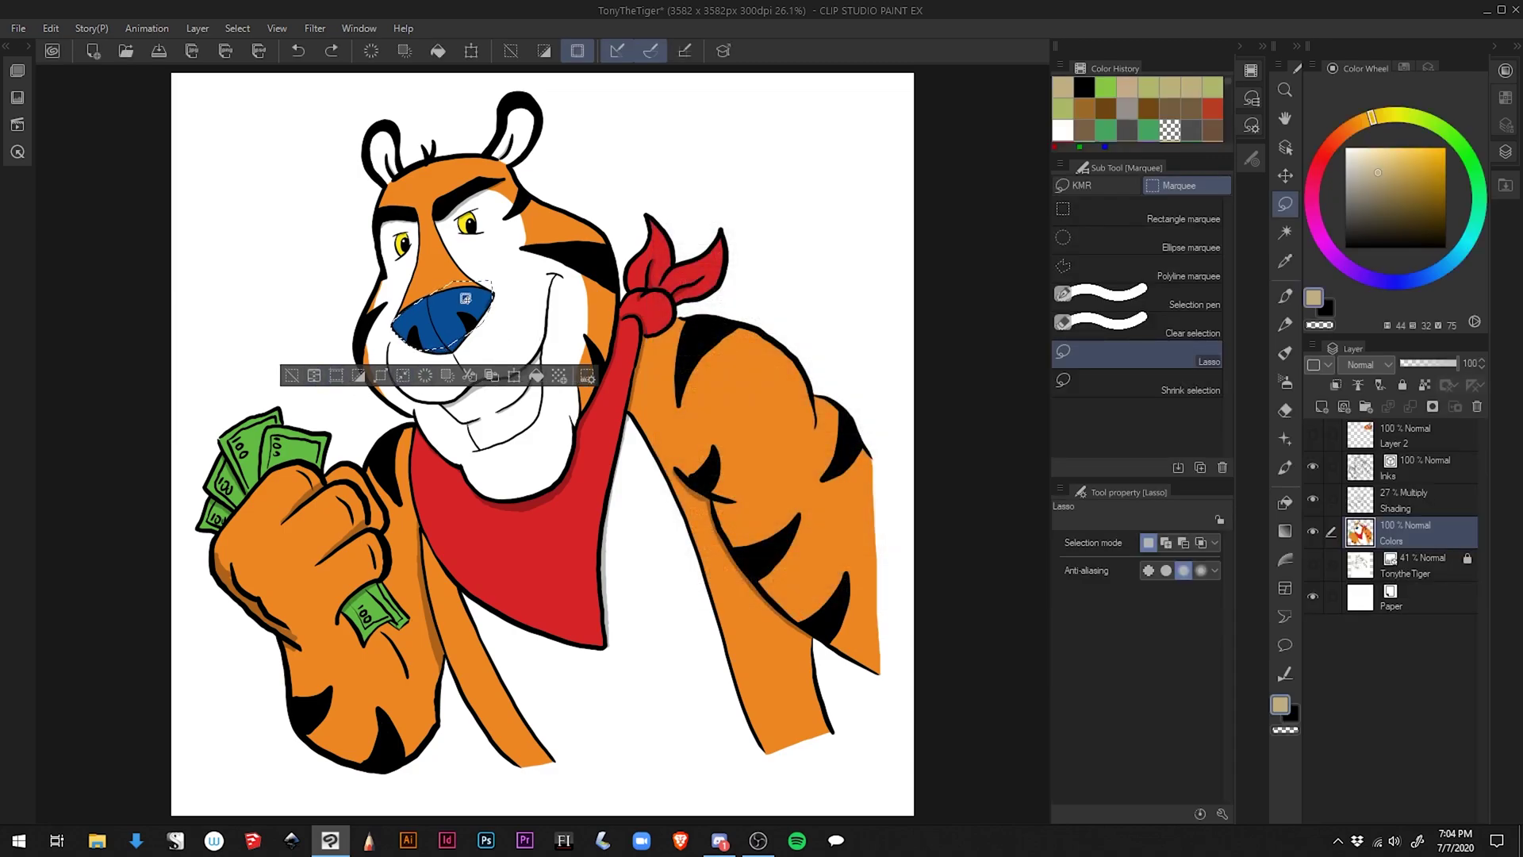
key("ctrl+u")
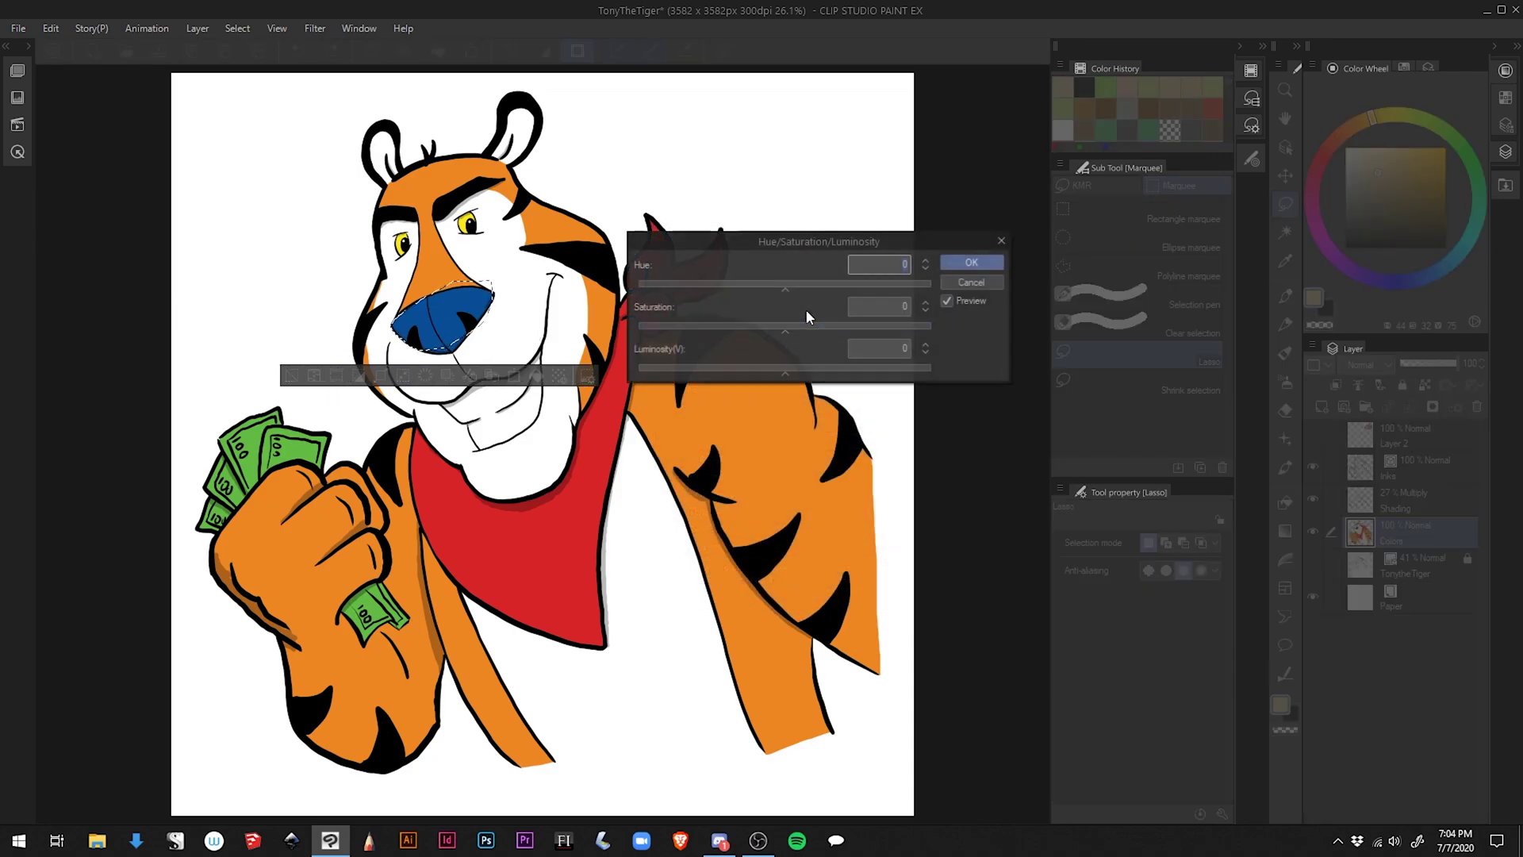
left_click_drag(789, 244, 823, 305)
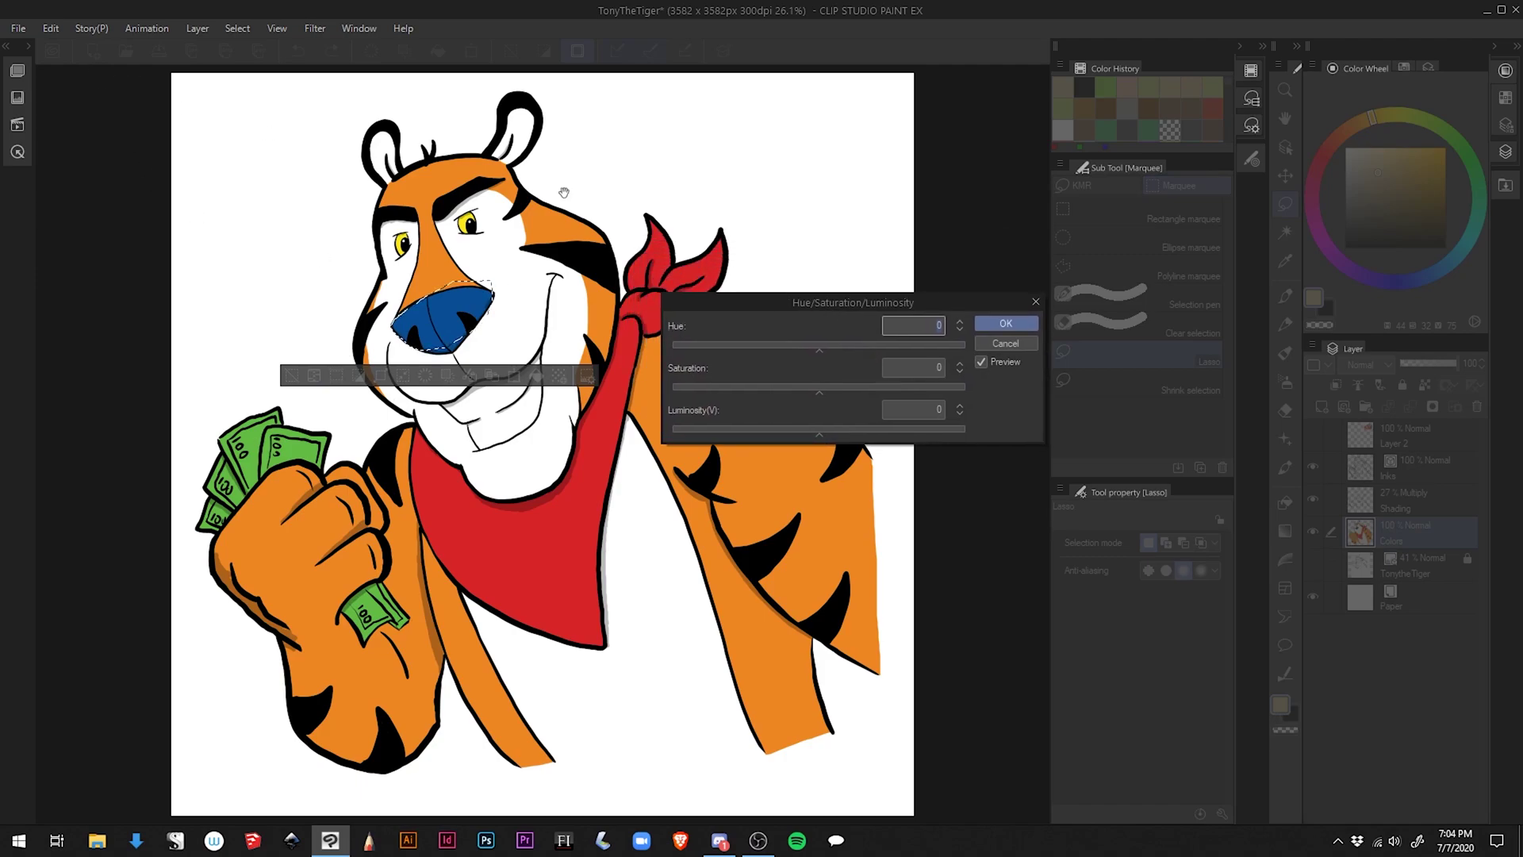
left_click(1032, 302)
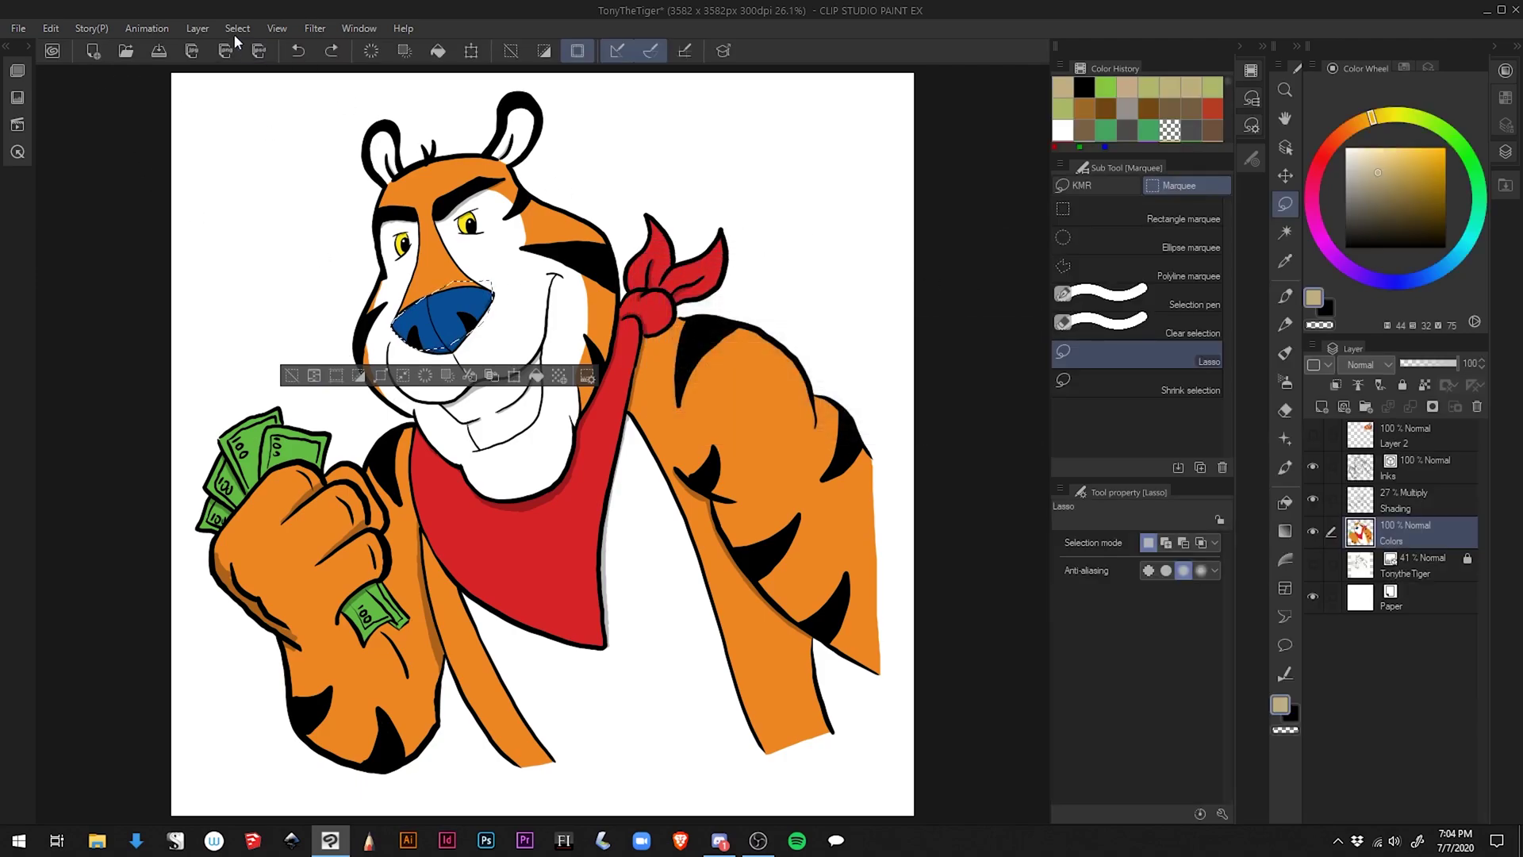
Preview a -34 hue shift on the nose from the Edit menu, then cancel it.
left_click(58, 24)
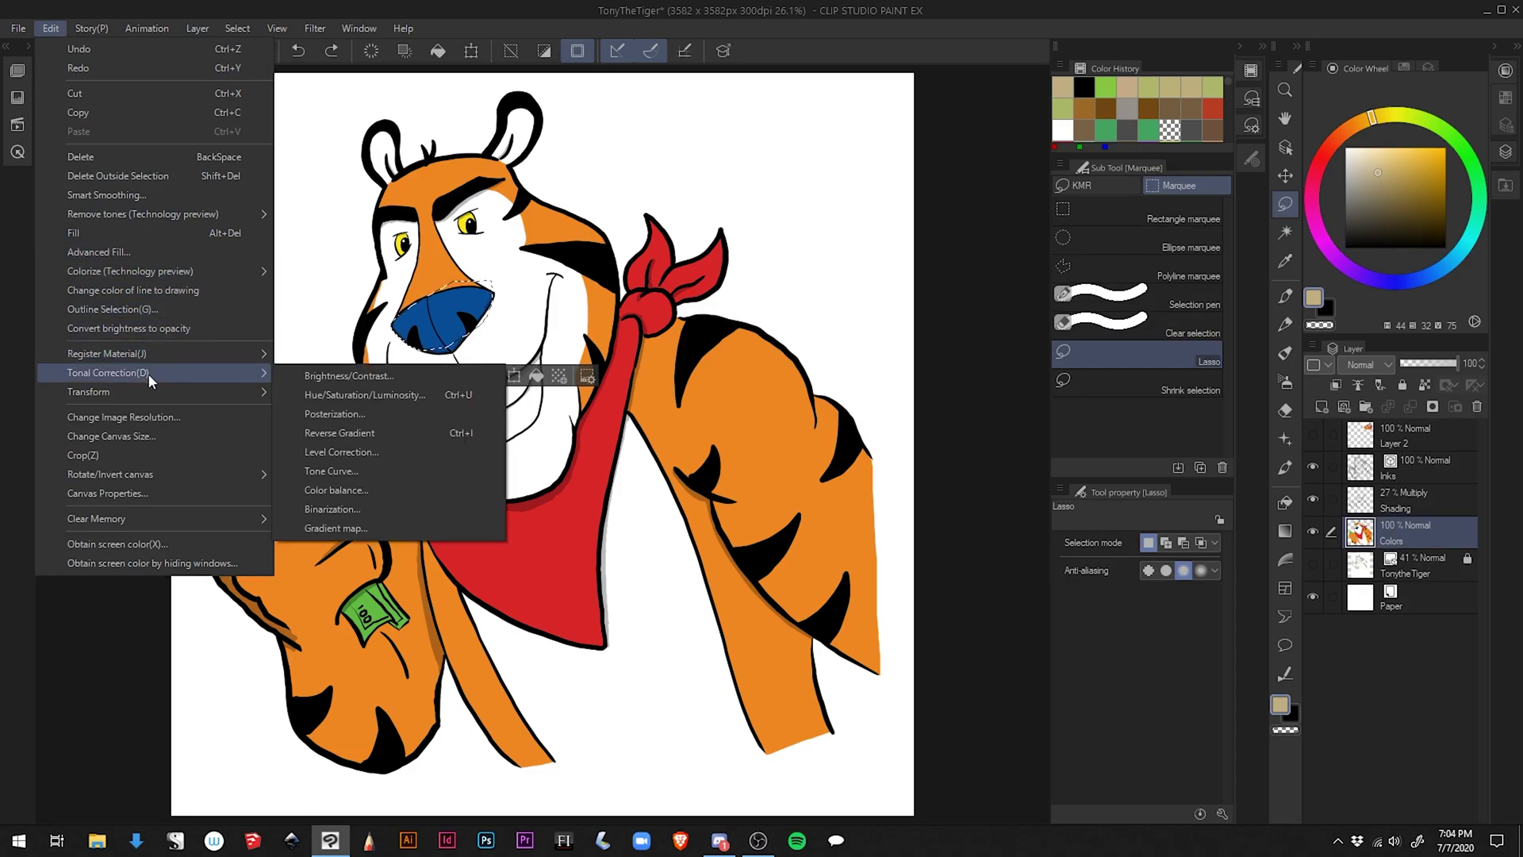
mouse_move(107, 372)
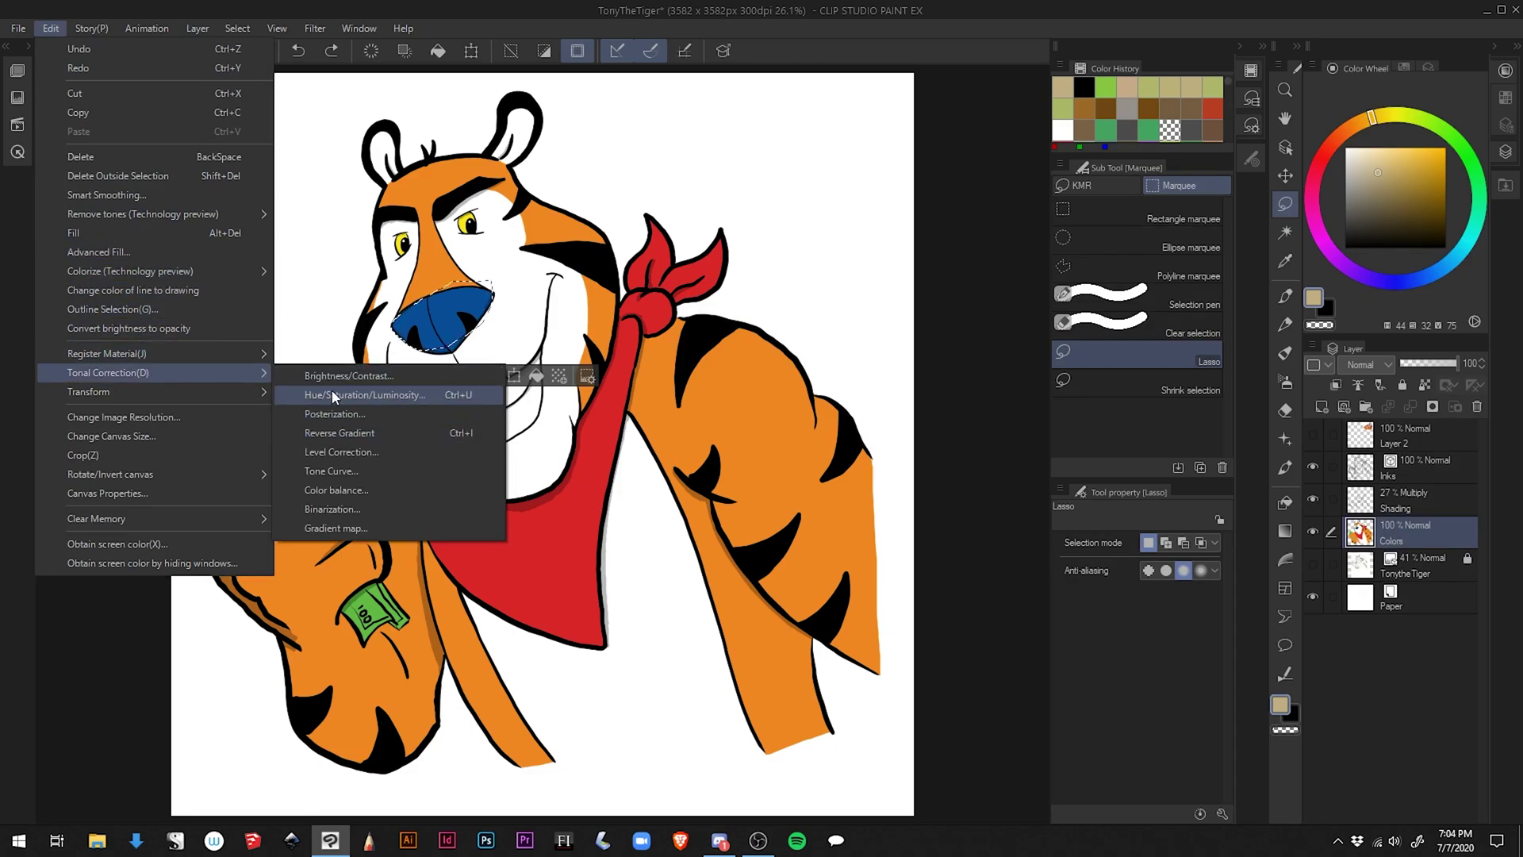
left_click(462, 96)
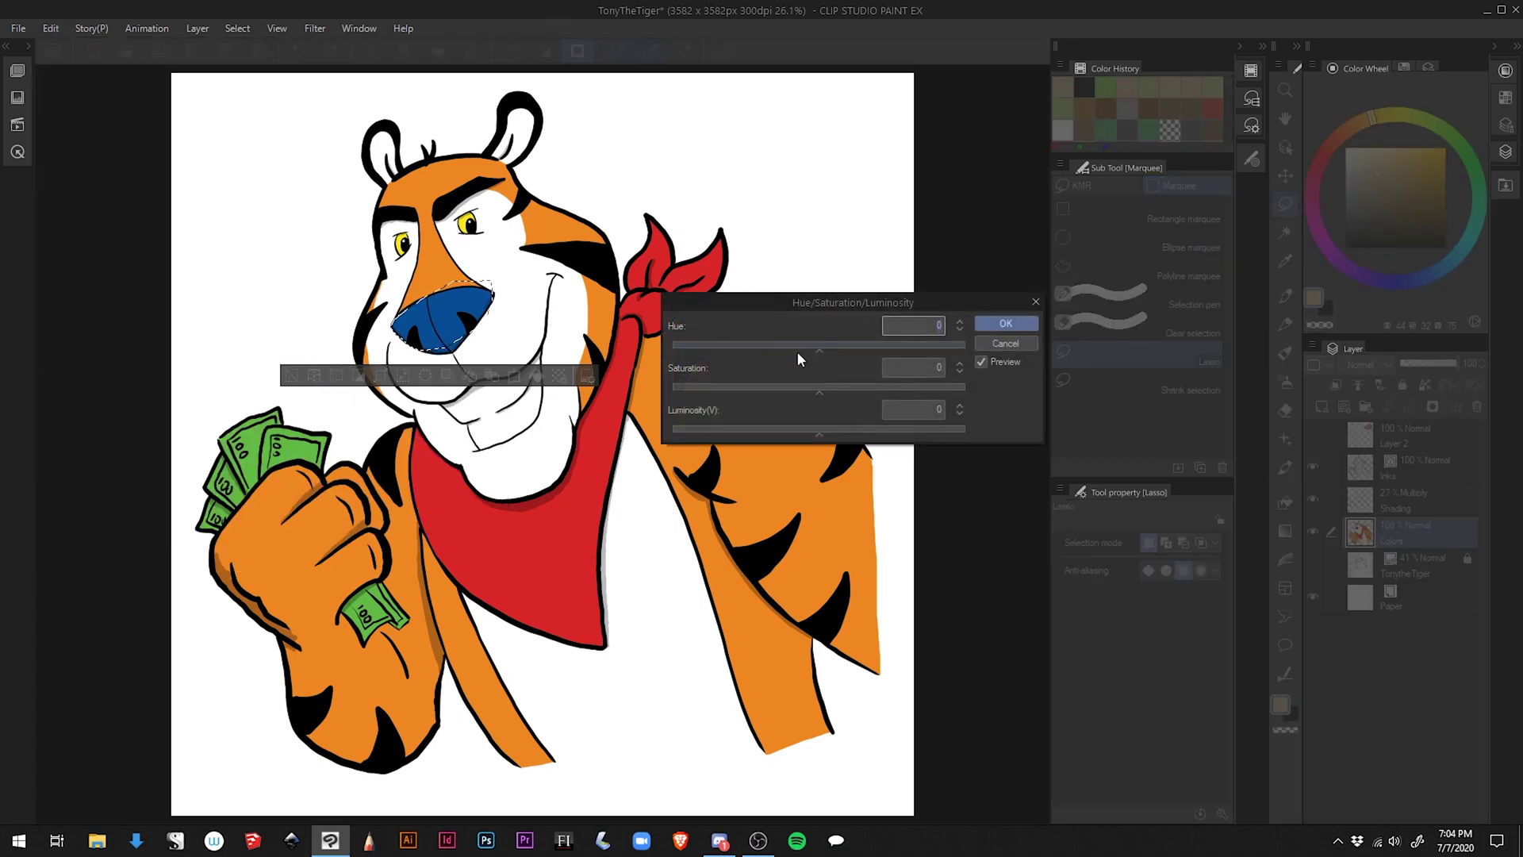
left_click_drag(820, 345, 792, 345)
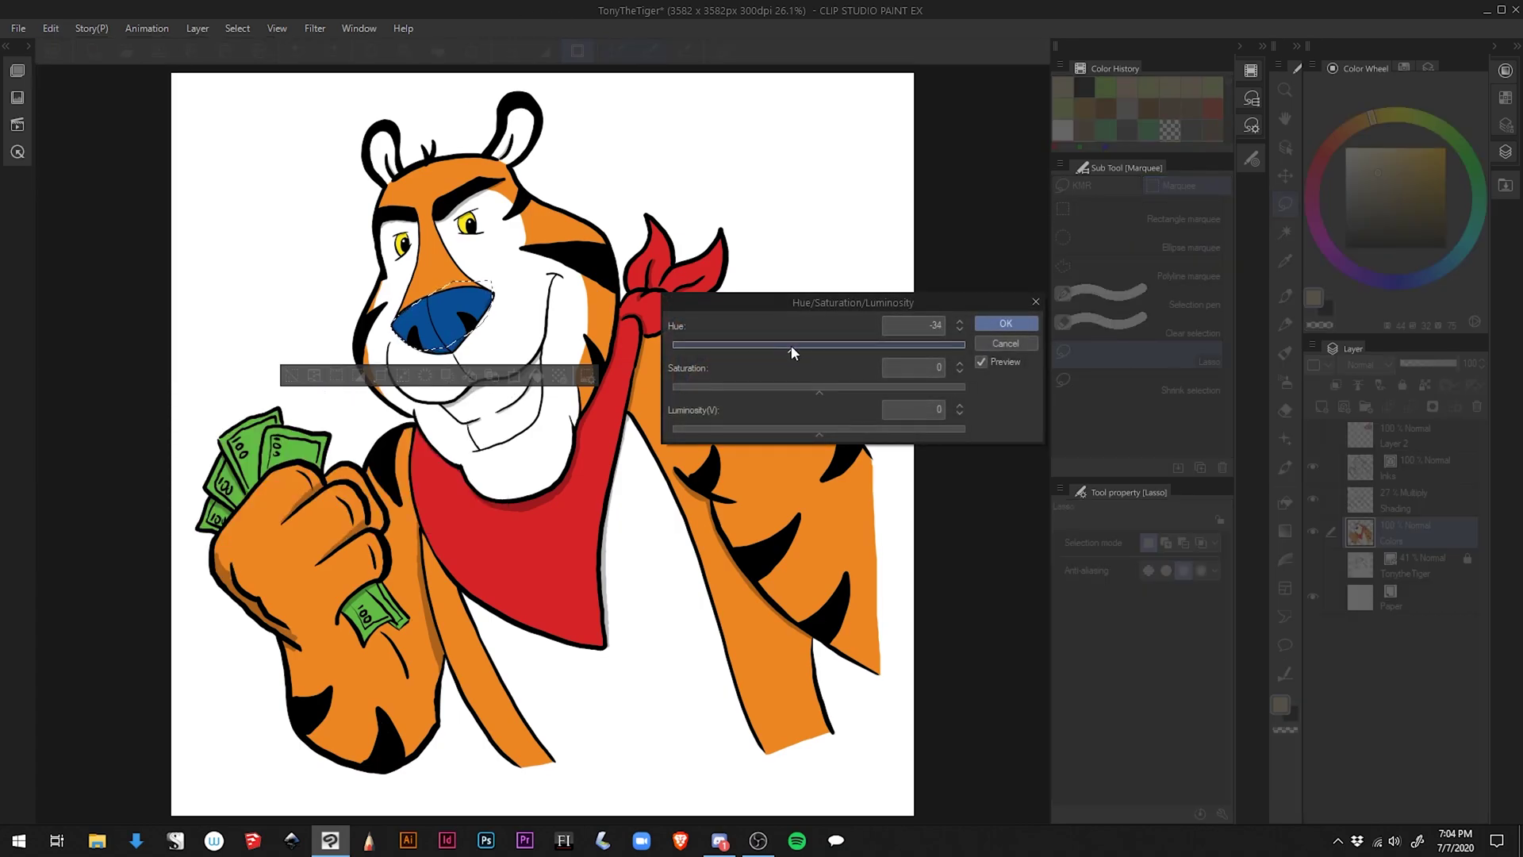
left_click(1000, 344)
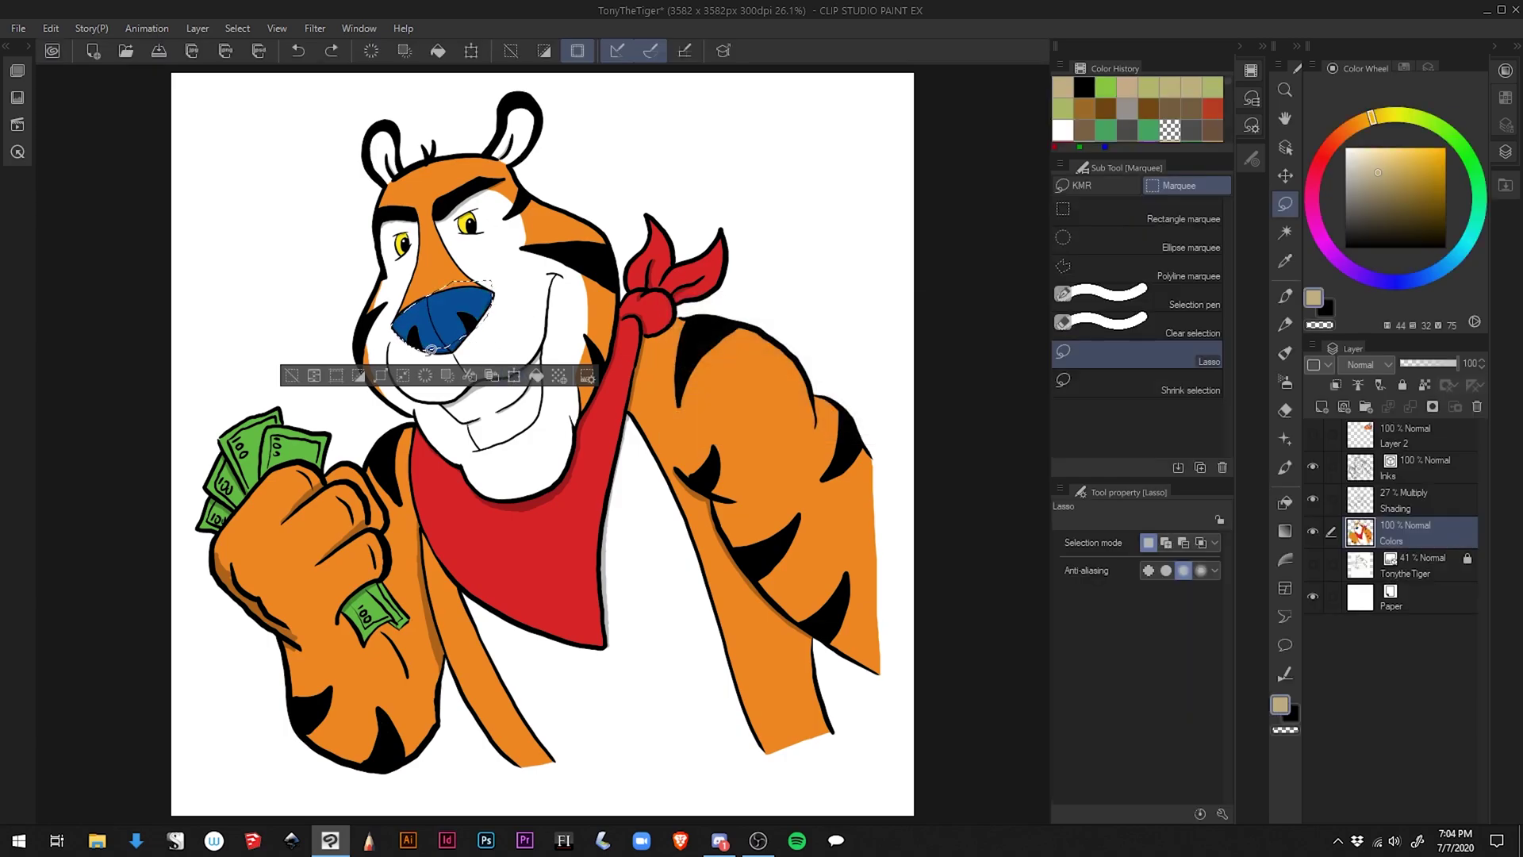
Delete one shortcut from the launcher bar in the reopened settings, then close them.
left_click(588, 380)
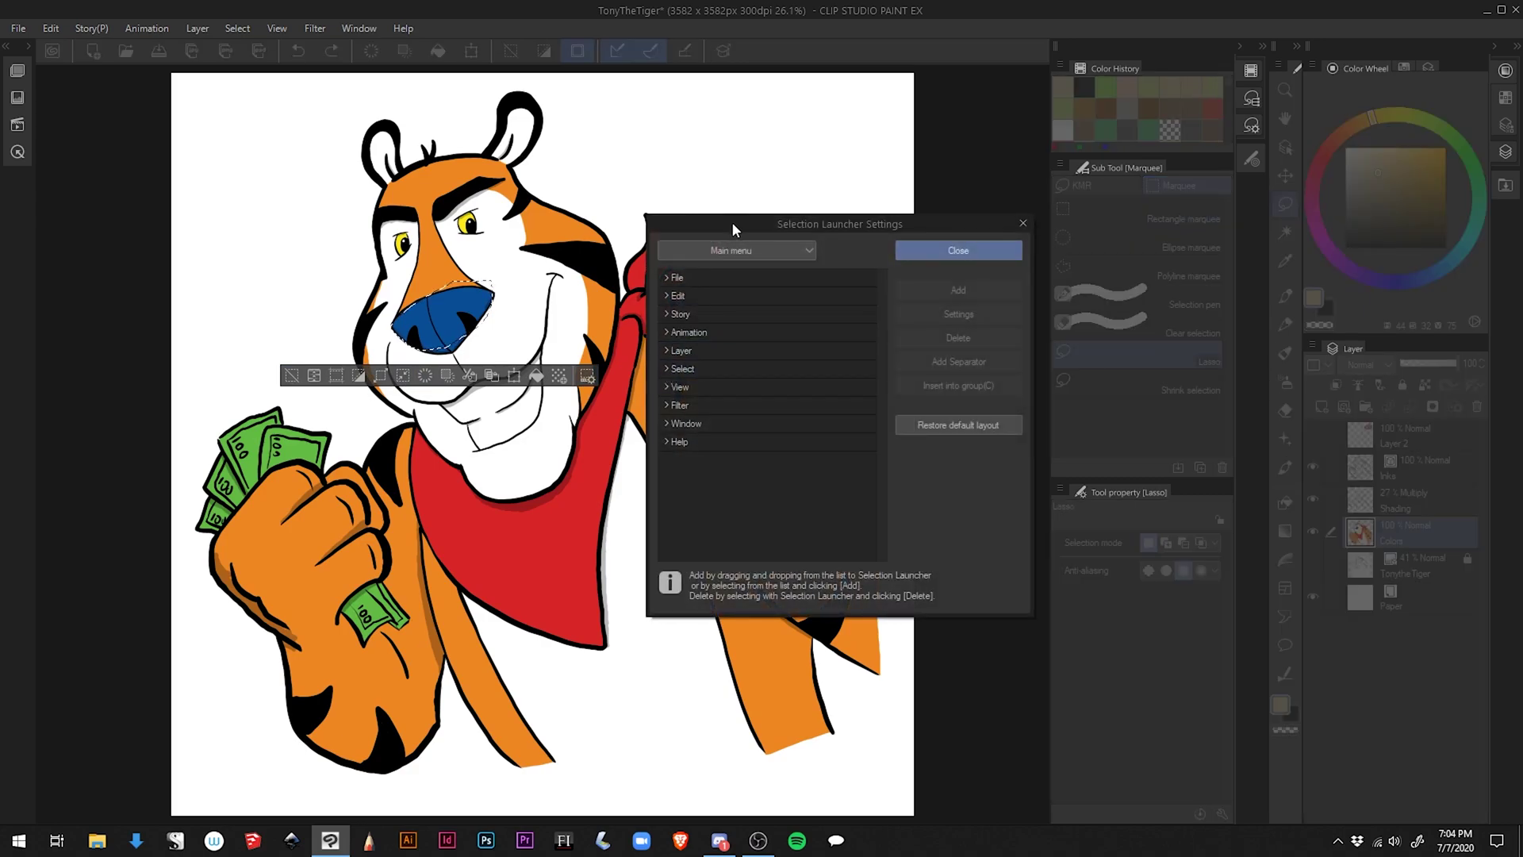
left_click_drag(732, 221, 715, 252)
left_click(316, 379)
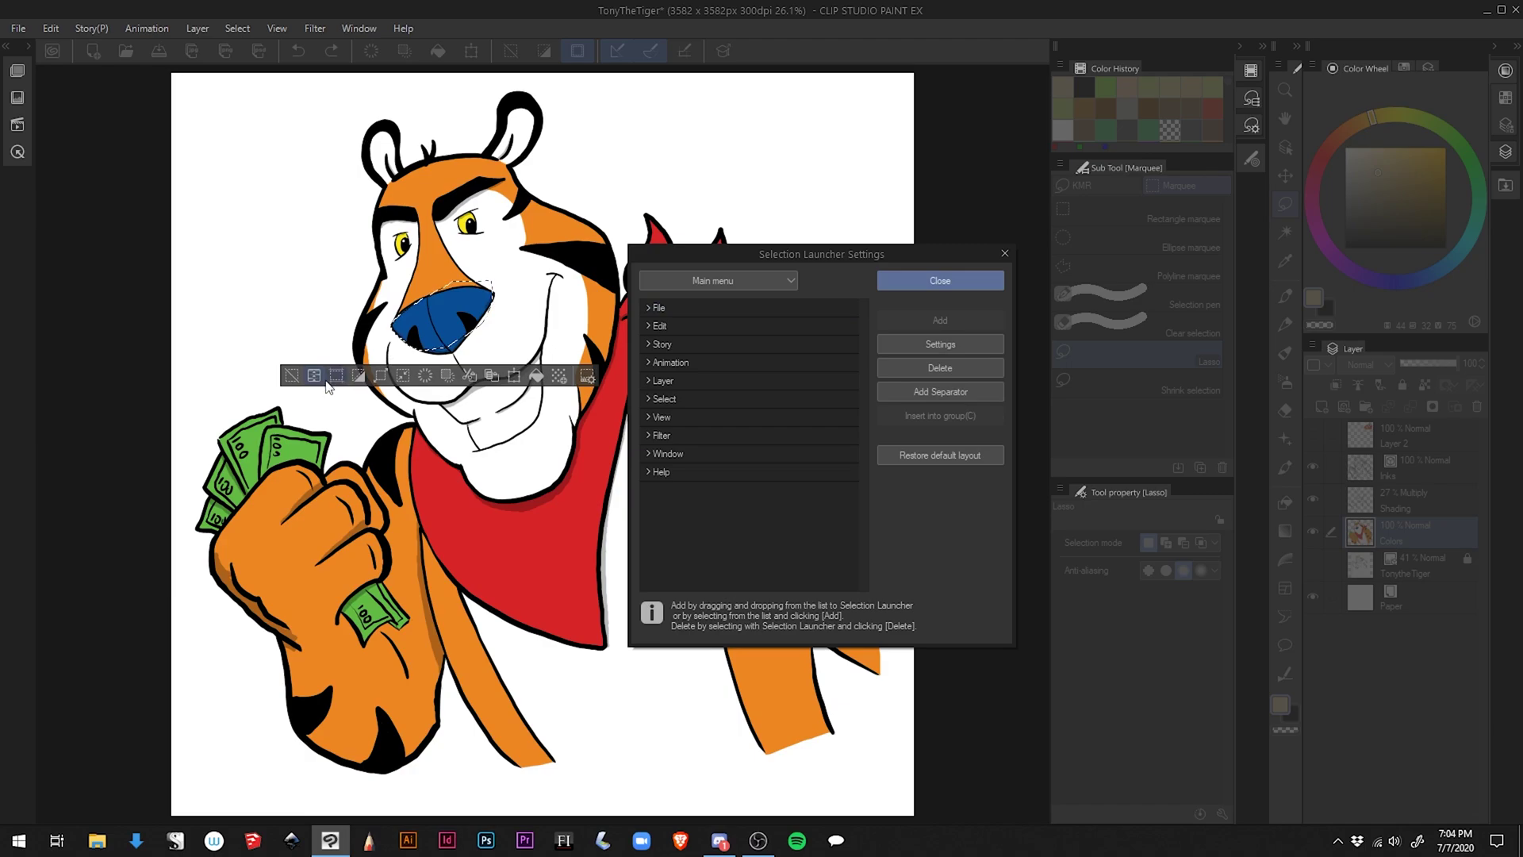
left_click(931, 367)
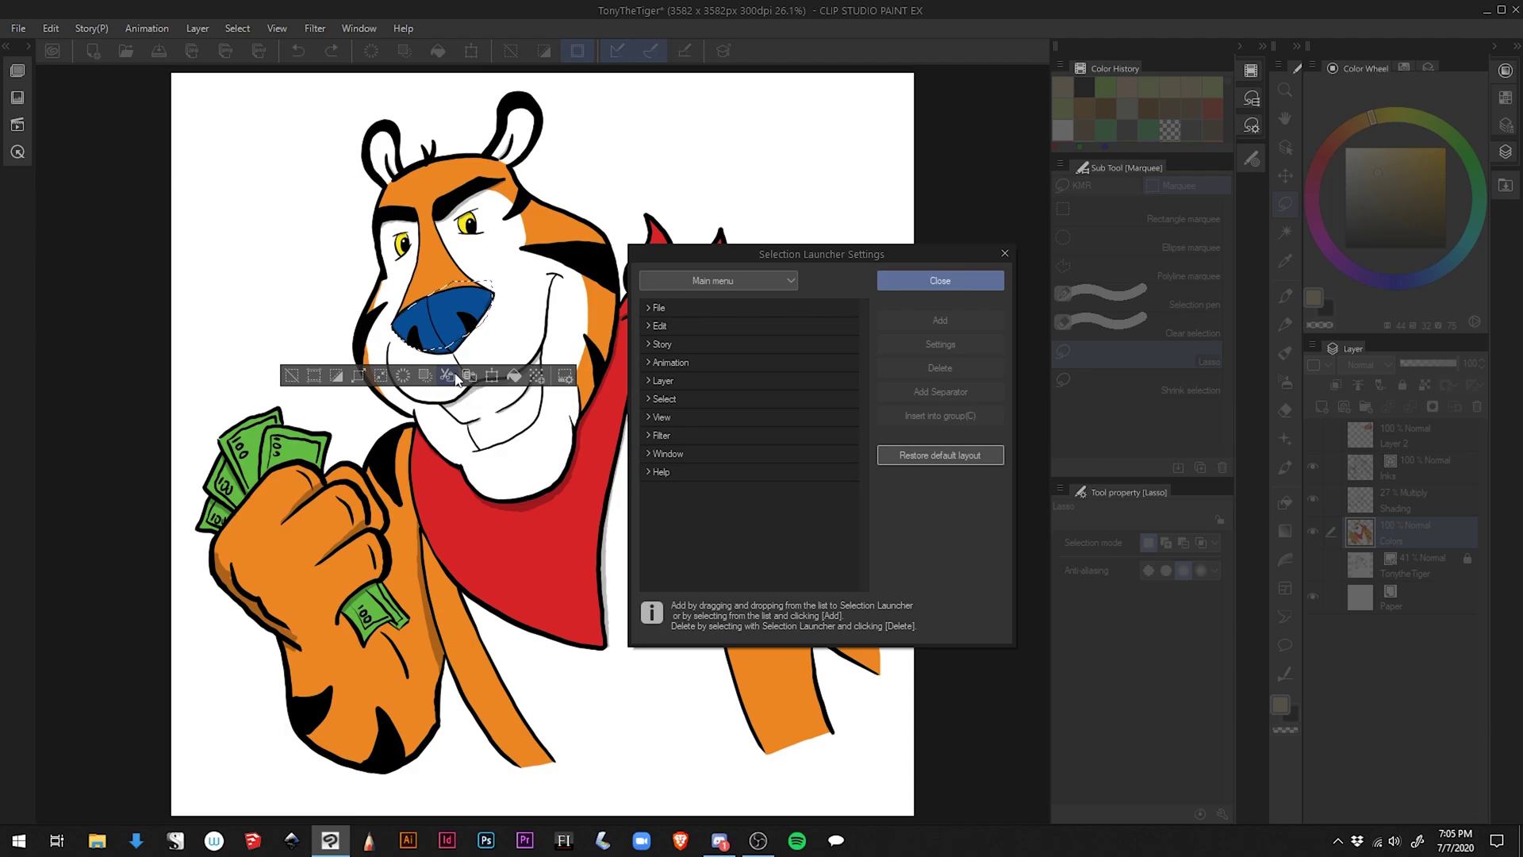
mouse_move(722, 255)
left_mouse_down()
mouse_move(714, 214)
mouse_move(686, 248)
left_mouse_up()
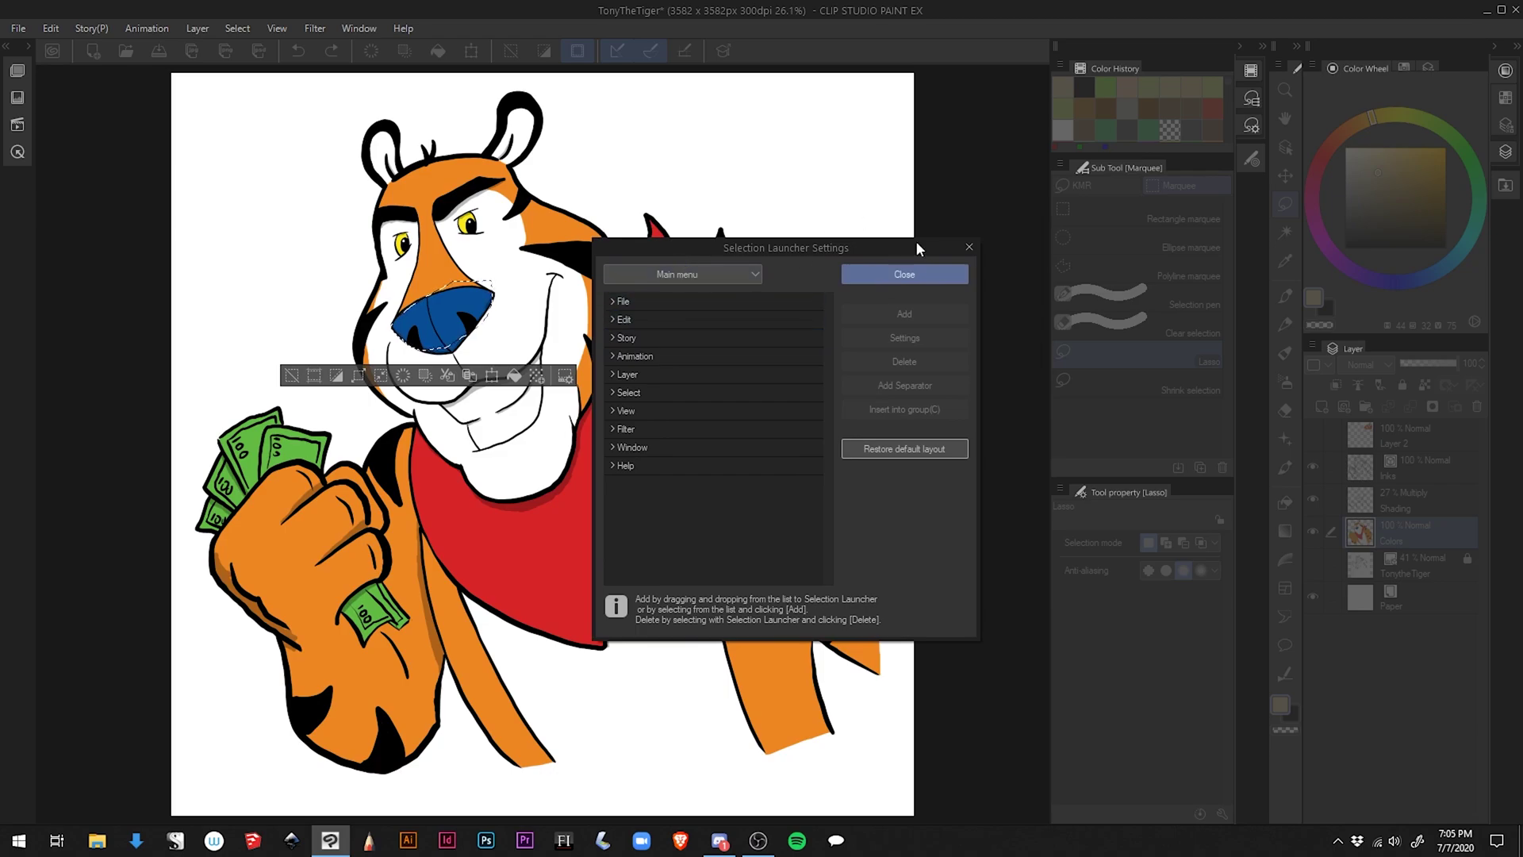
left_click(910, 272)
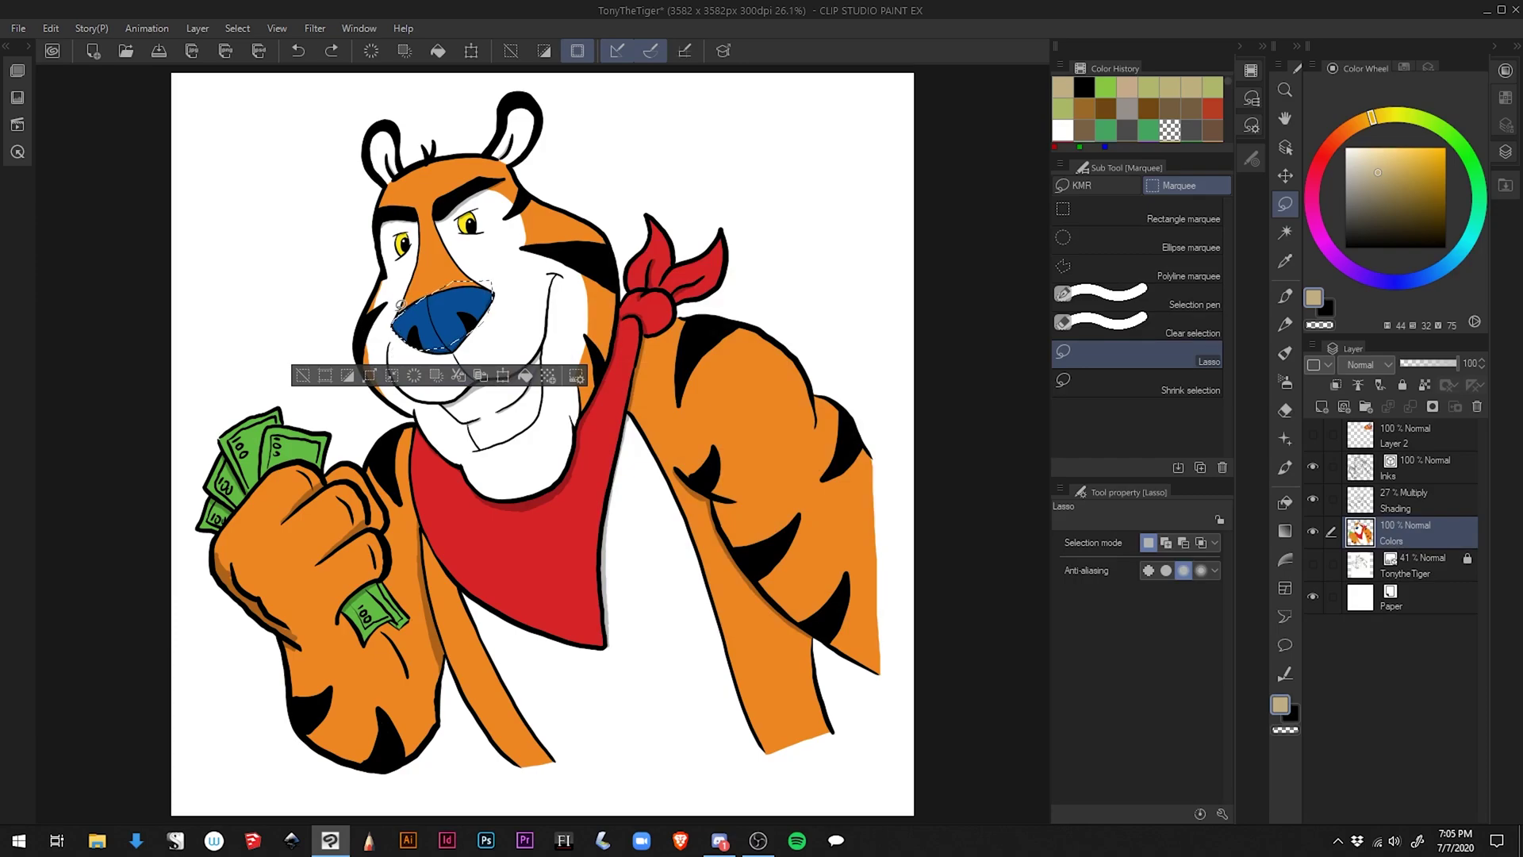
Lasso around the nose, uncheck View > Selection Launcher, and deselect.
mouse_move(409, 318)
left_mouse_down()
mouse_move(364, 322)
mouse_move(385, 390)
mouse_move(410, 386)
mouse_move(415, 318)
left_mouse_up()
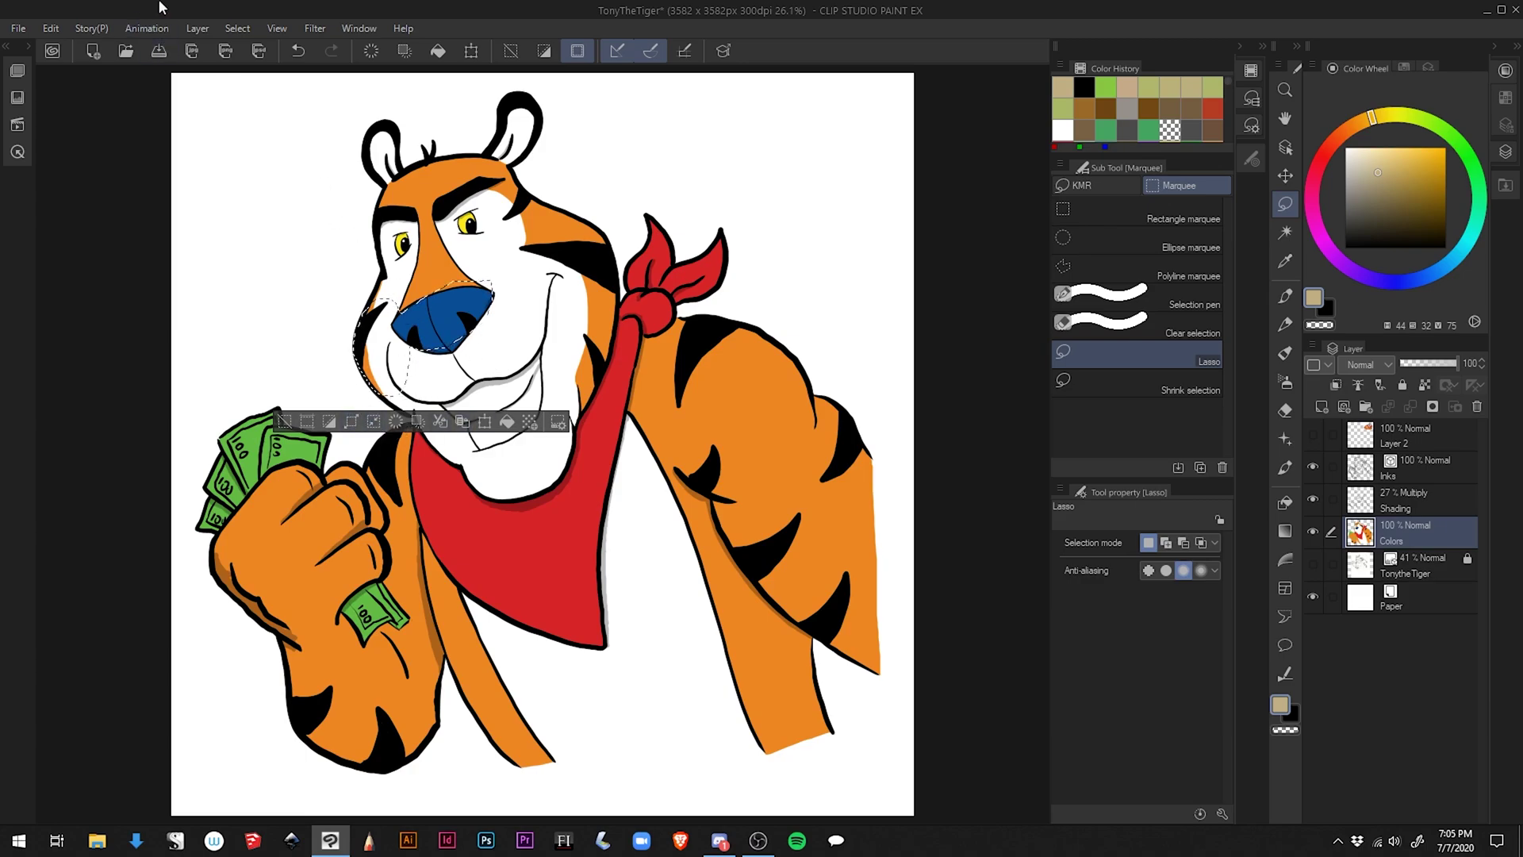
left_click(275, 26)
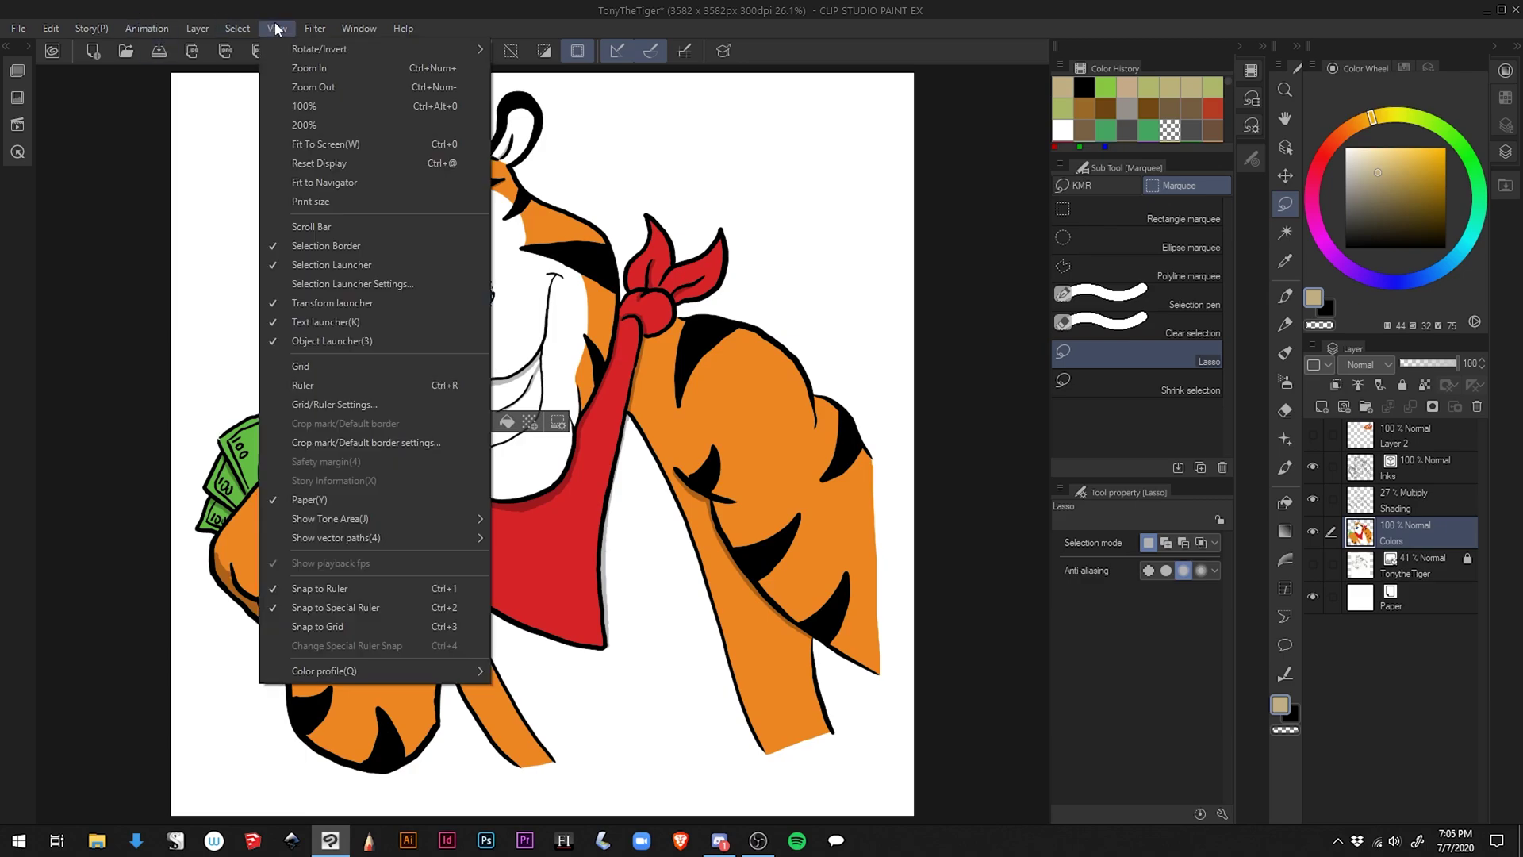
left_click(317, 267)
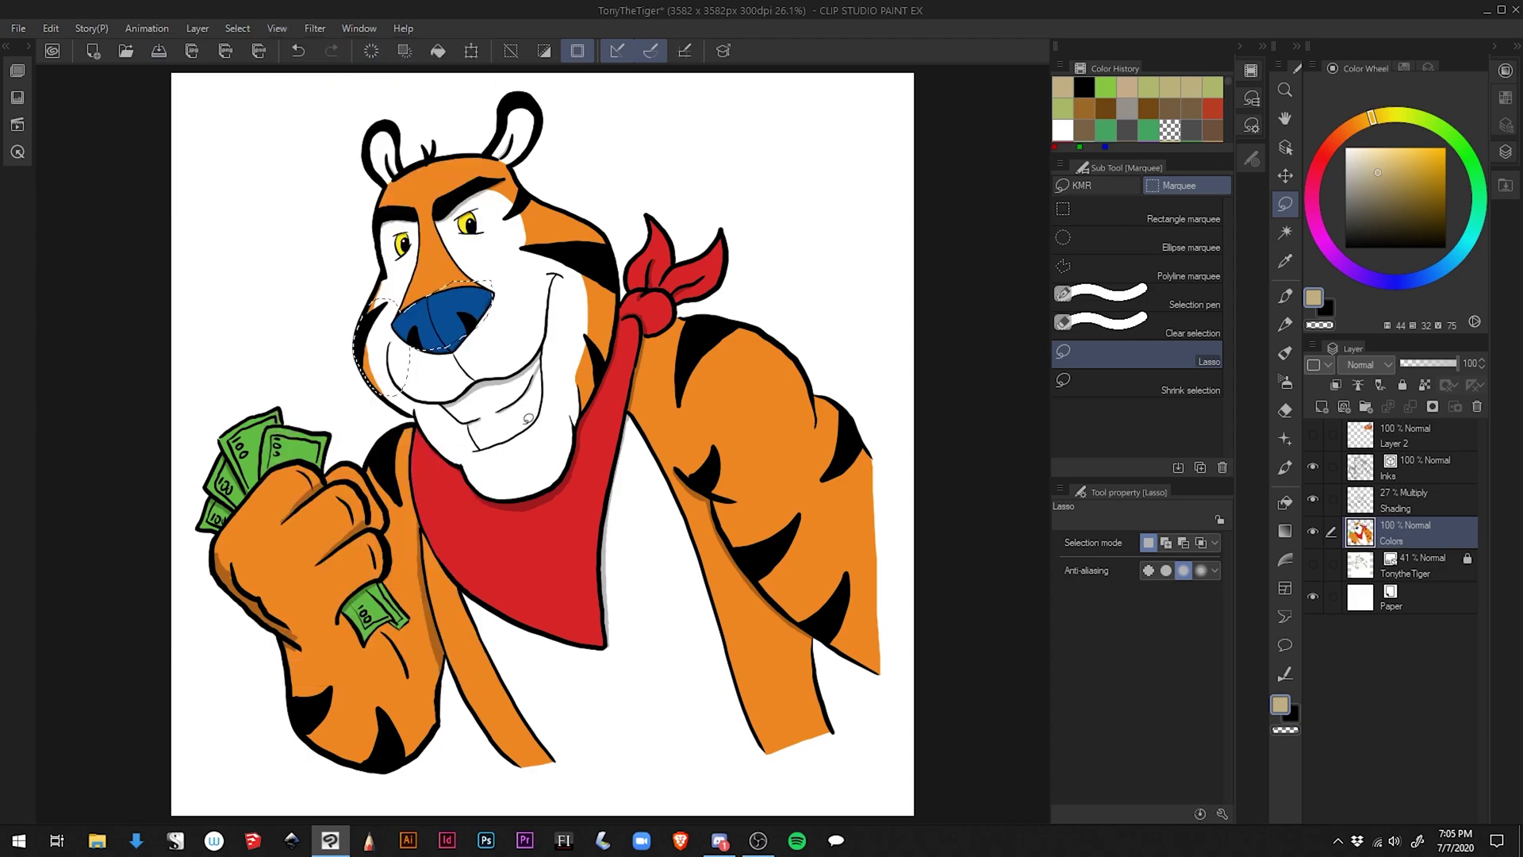
key("ctrl+d")
Test two freehand selections near the nose, clearing each with Ctrl+D.
left_click_drag(485, 280, 433, 380)
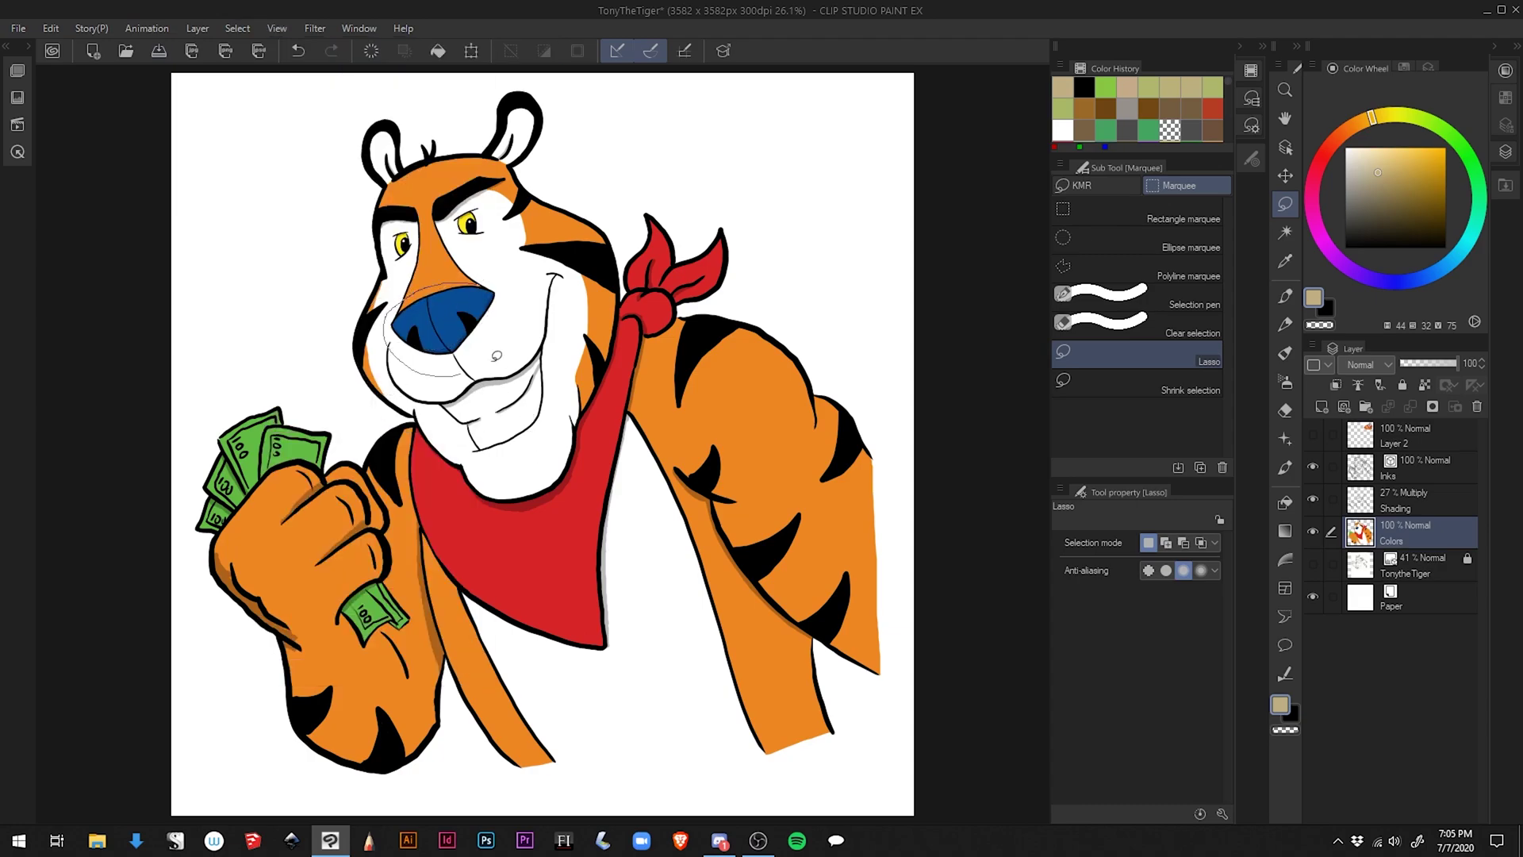
key("ctrl+d")
mouse_move(488, 271)
left_mouse_down()
mouse_move(493, 253)
mouse_move(452, 349)
mouse_move(496, 291)
mouse_move(406, 303)
left_mouse_up()
key("ctrl+d")
scroll(405, 303, "up", 1)
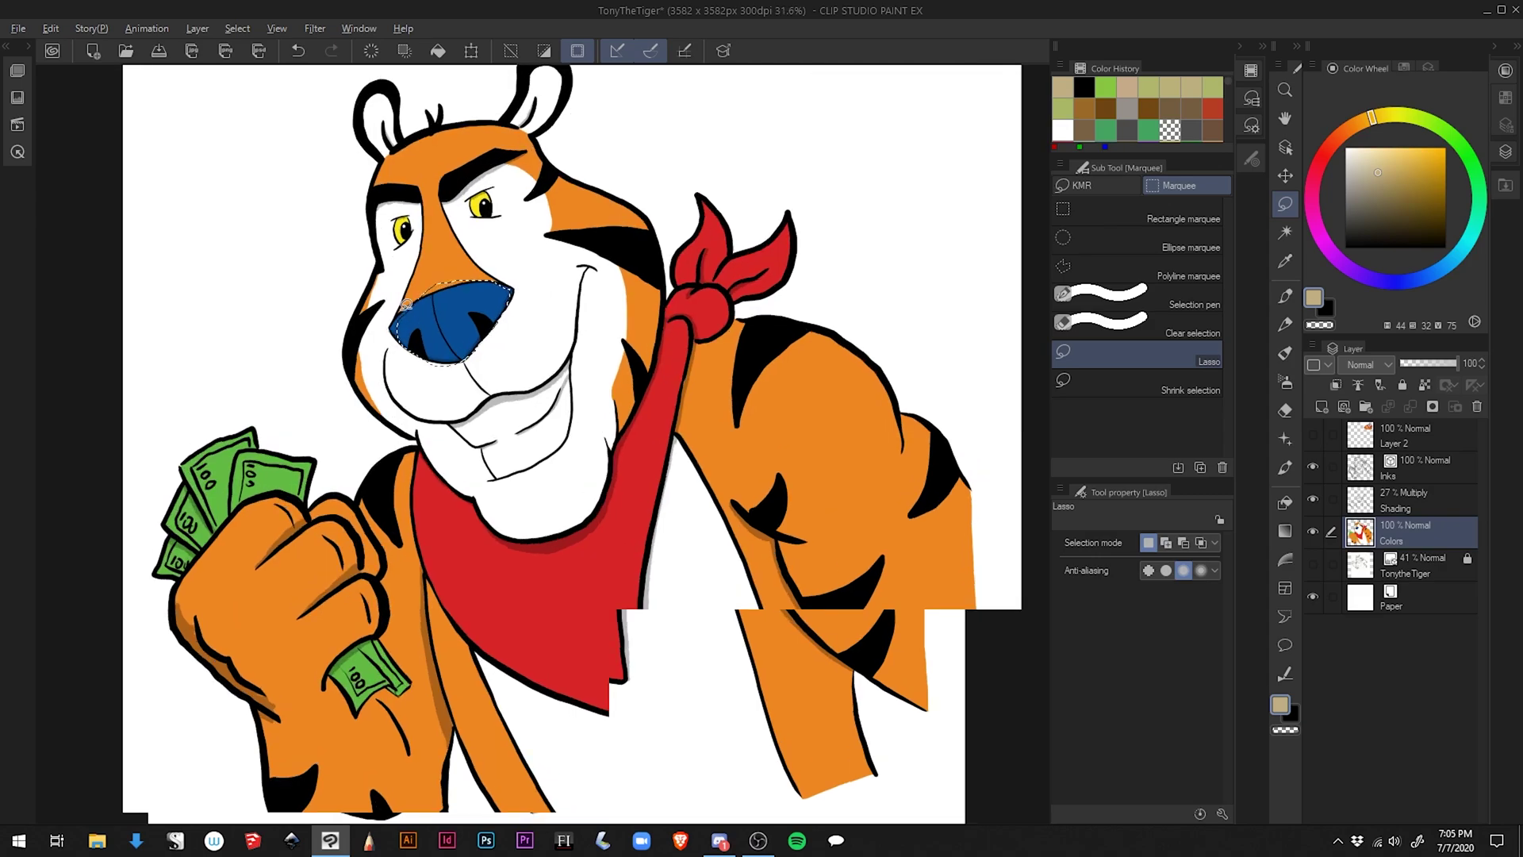
scroll(405, 303, "up", 1)
scroll(406, 303, "up", 1)
scroll(406, 304, "up", 1)
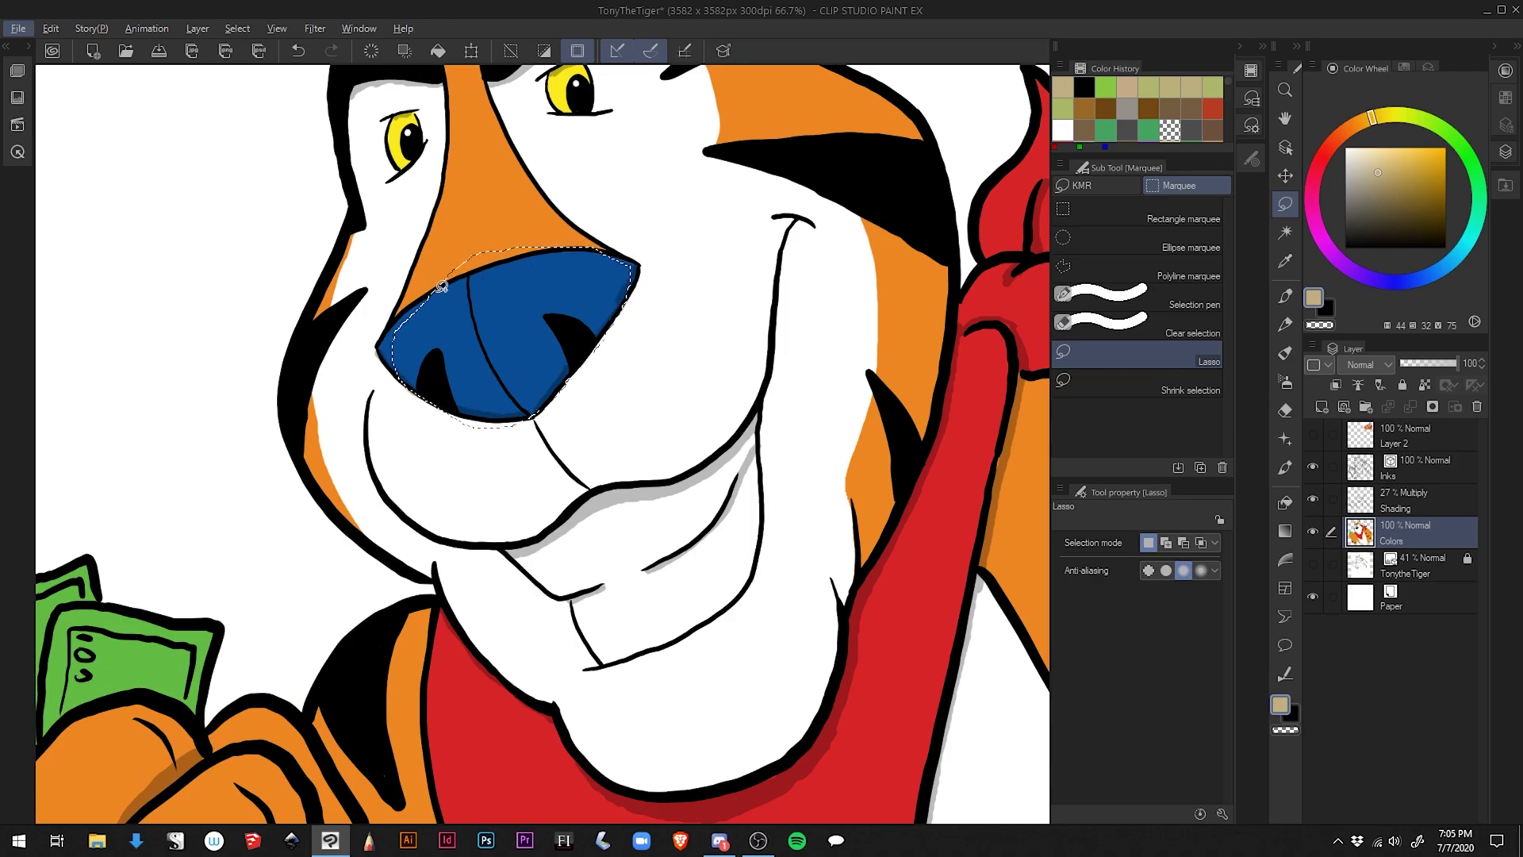
Extend the nose selection with its lower-left edge and top.
key("alt")
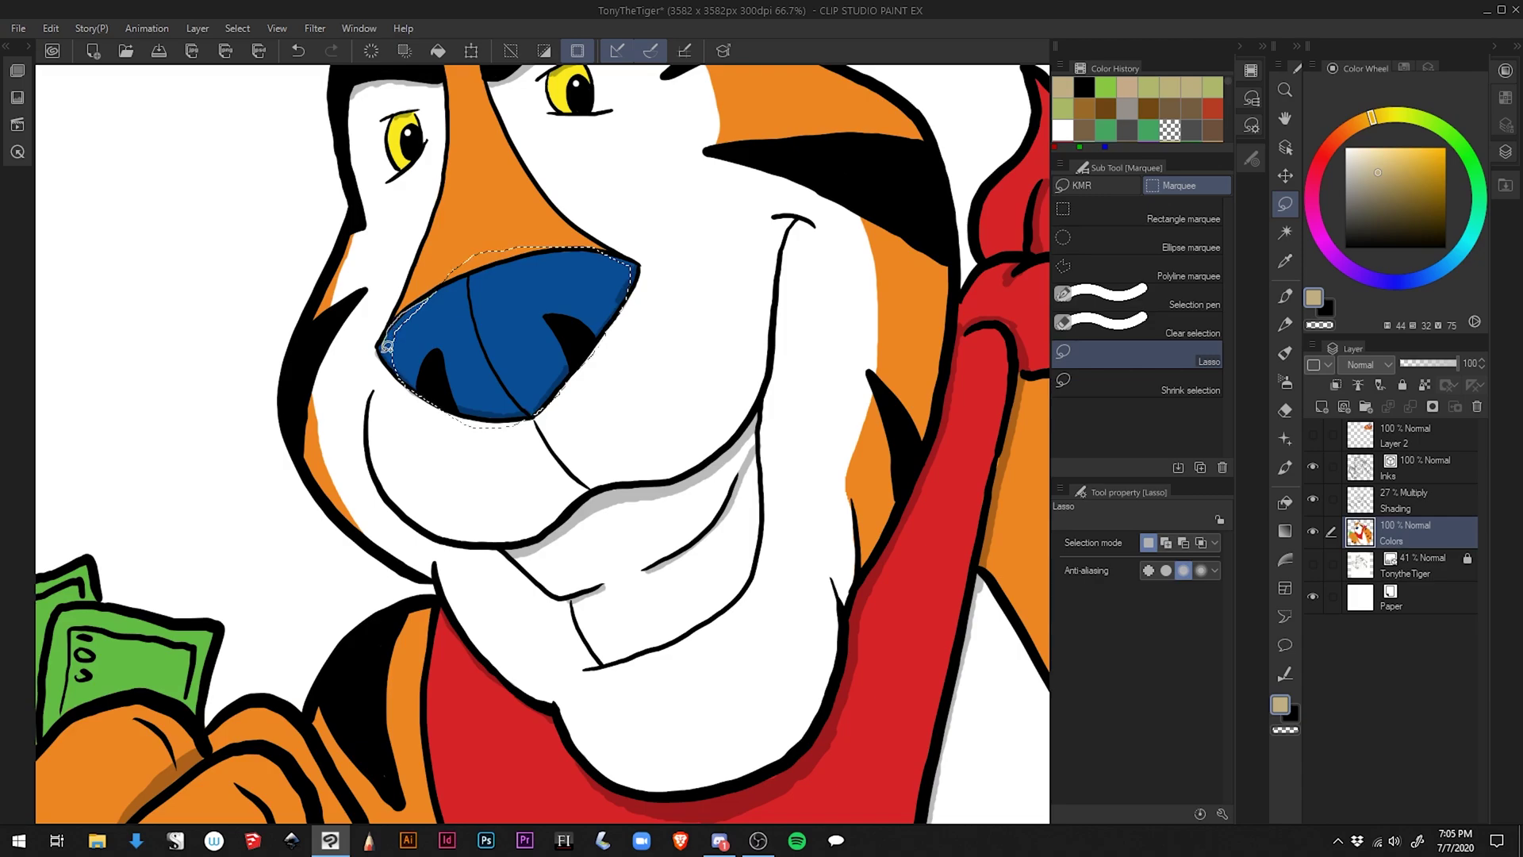
left_click_drag(455, 368, 410, 341)
left_click_drag(433, 275, 435, 273)
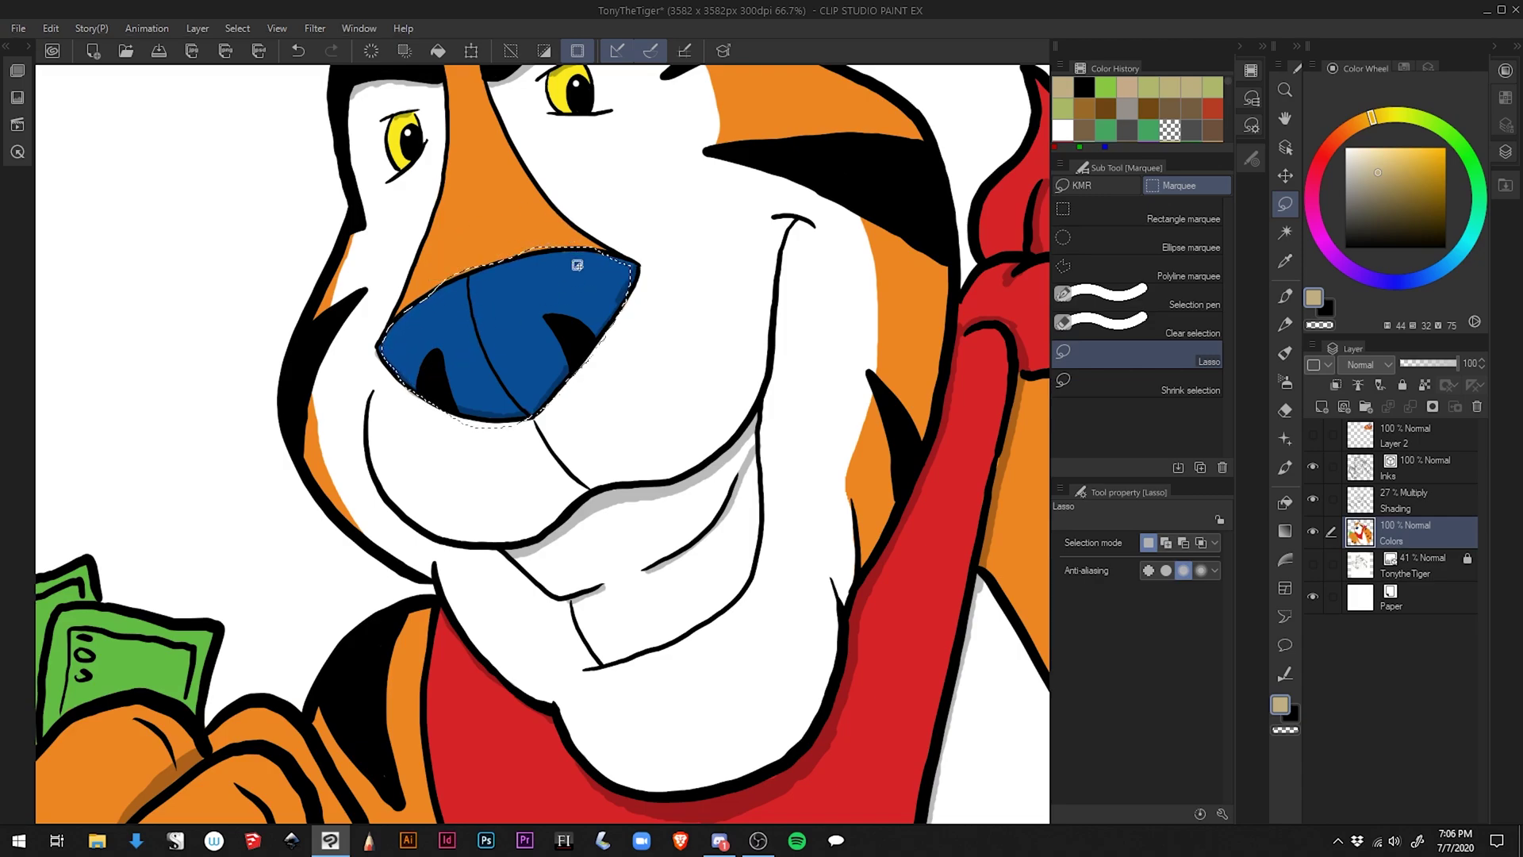
Turn off Show border of selected area for the nose selection.
left_click(579, 54)
left_click(578, 56)
left_click(579, 54)
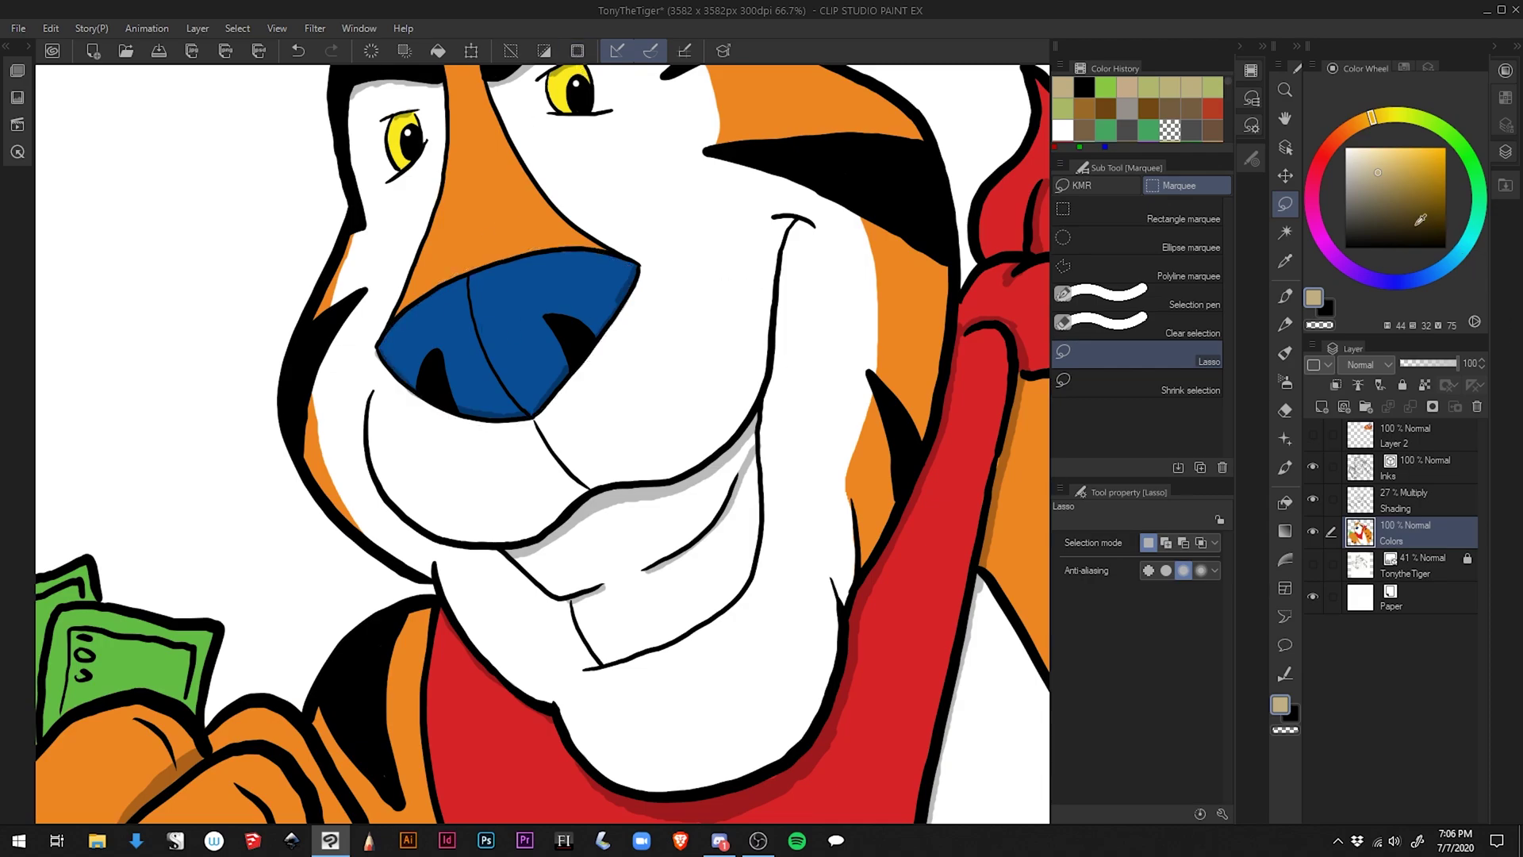
Brush darker brown over the nose, undo the stroke, and turn the selection border back on.
left_click(1287, 327)
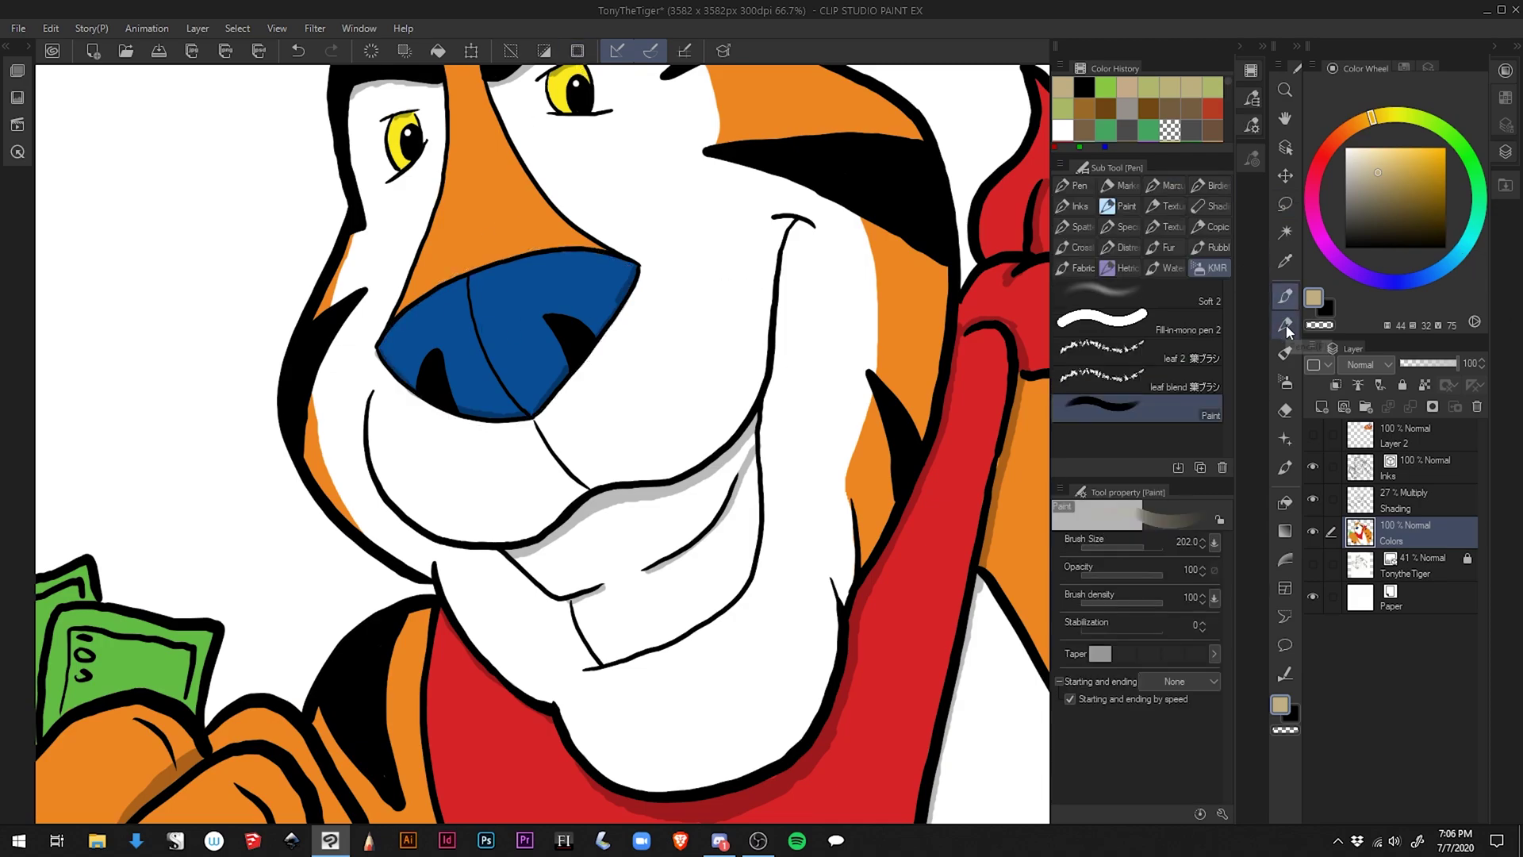
left_click(1393, 203)
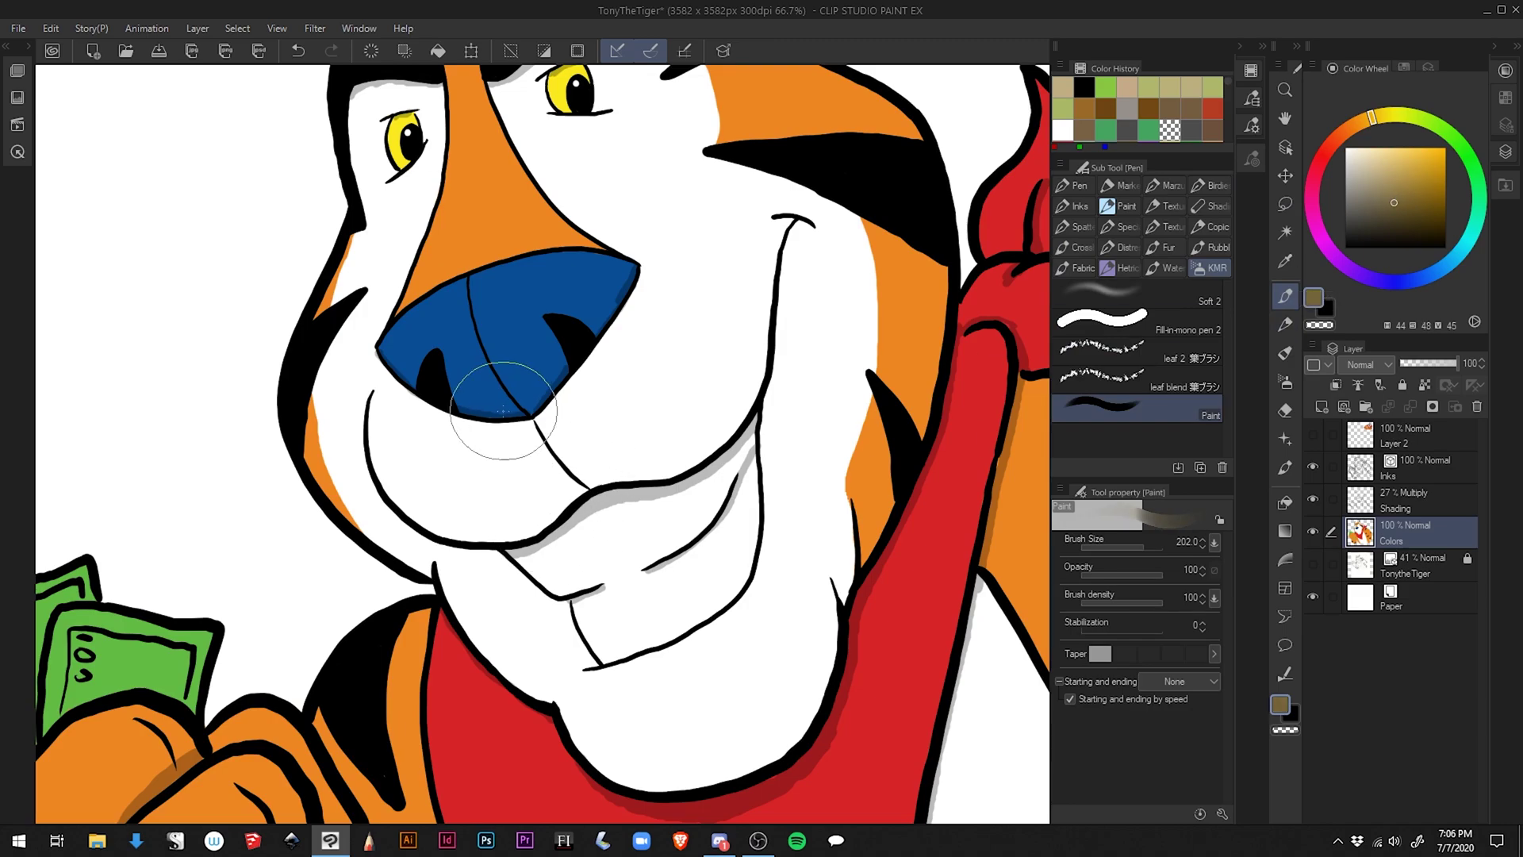
mouse_move(504, 411)
left_mouse_down()
mouse_move(476, 357)
mouse_move(426, 424)
mouse_move(441, 345)
mouse_move(402, 372)
mouse_move(476, 378)
mouse_move(512, 345)
mouse_move(571, 357)
mouse_move(526, 316)
left_mouse_up()
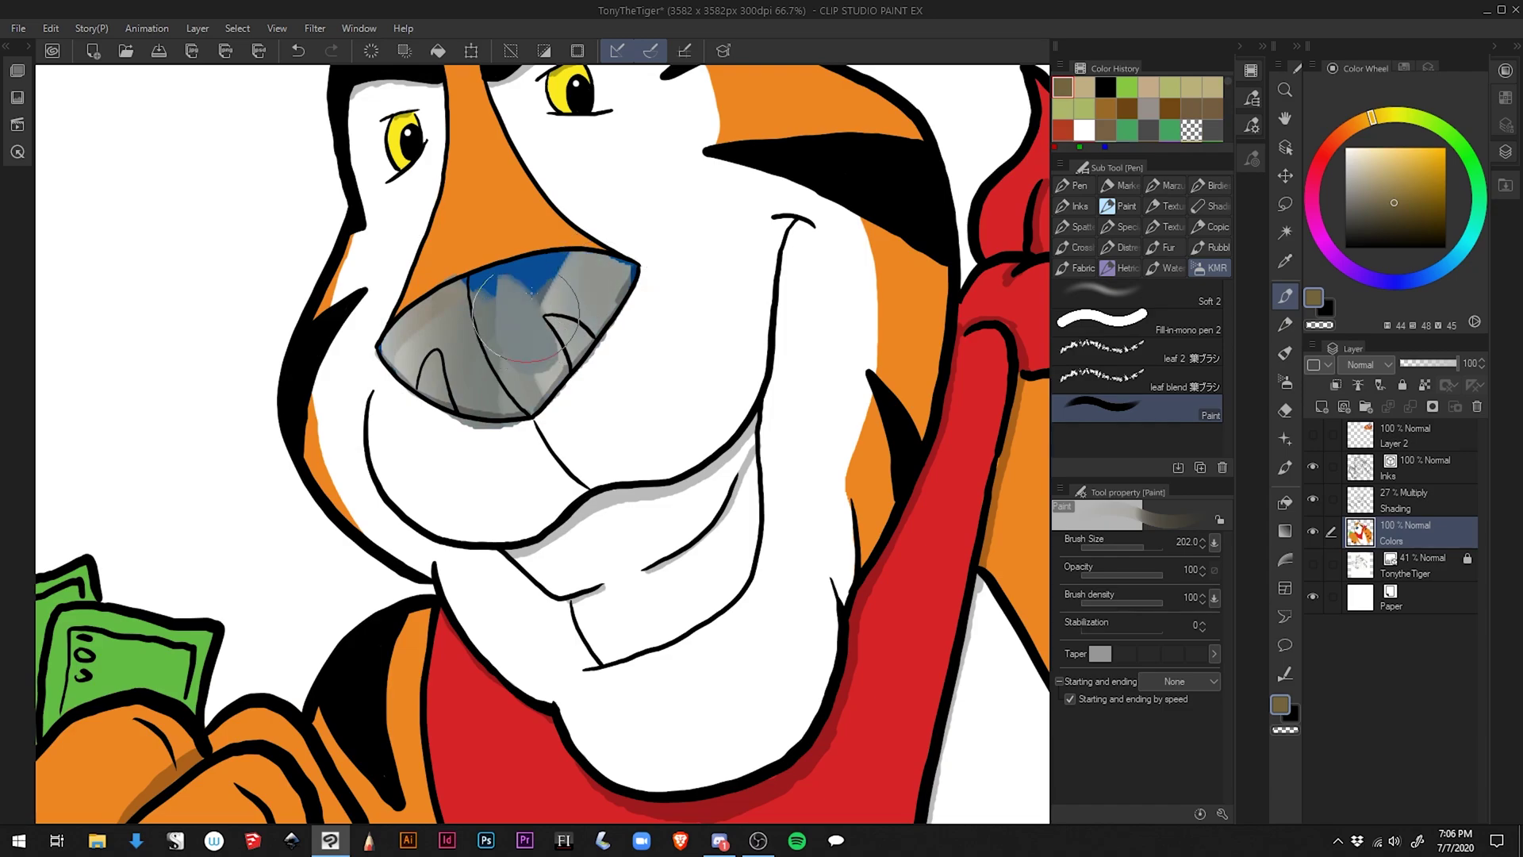
key("ctrl+z")
key("ctrl+z")
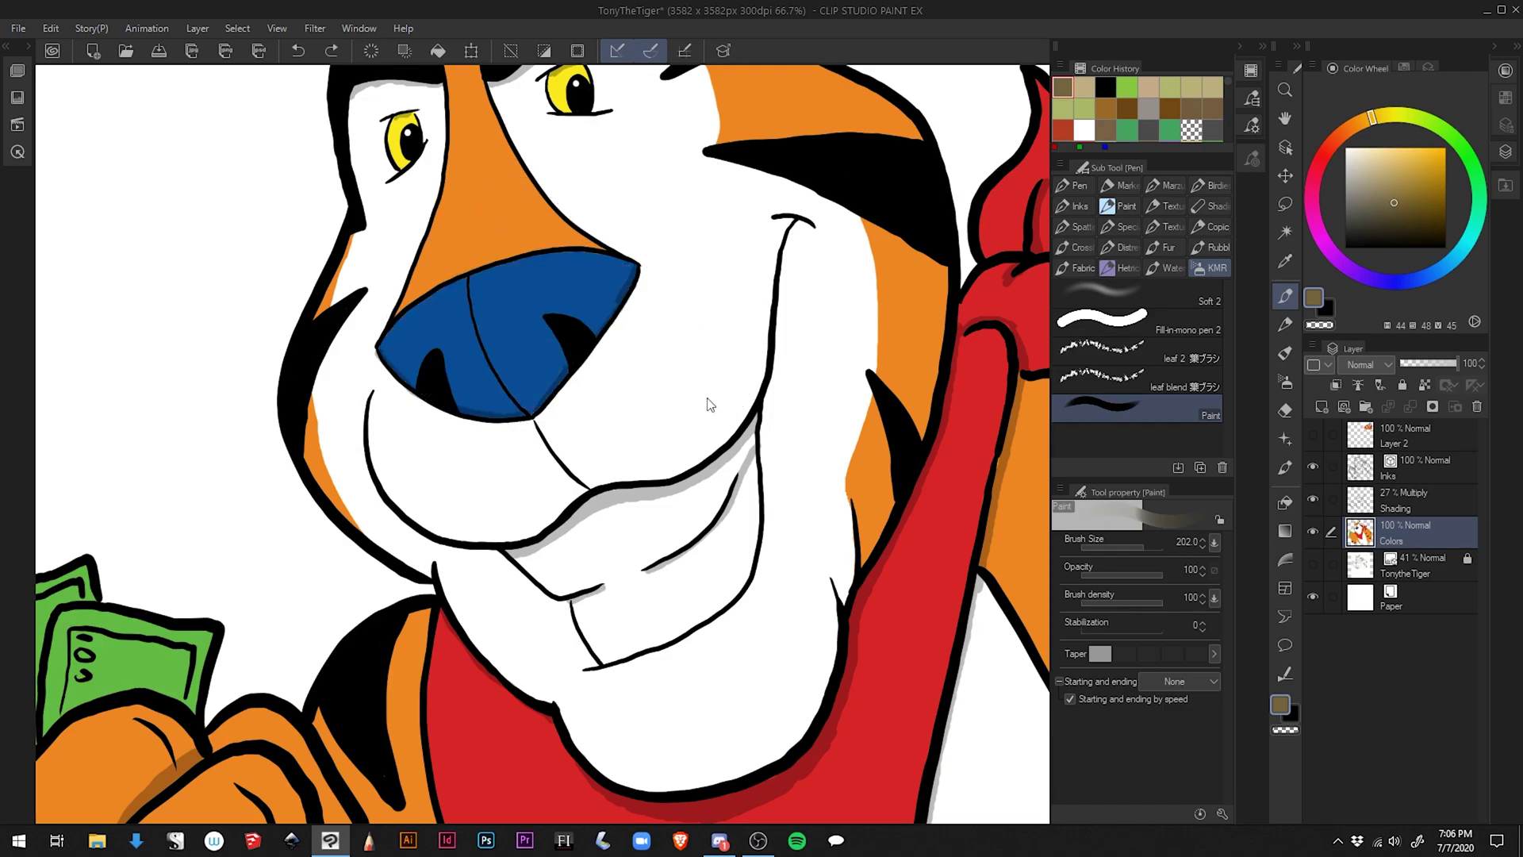
left_click(578, 50)
scroll(666, 475, "down", 2)
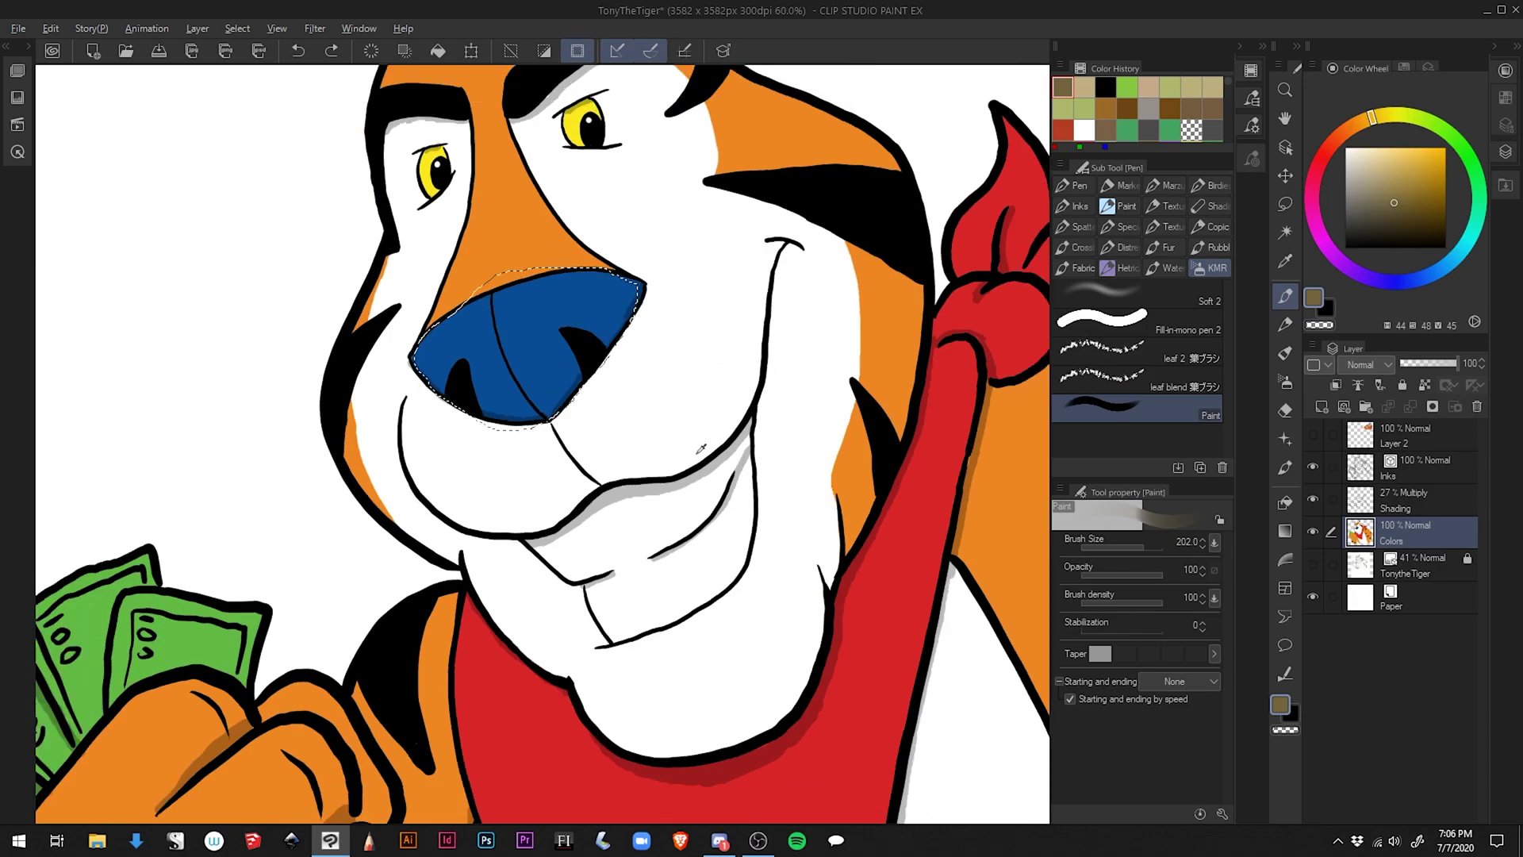
scroll(583, 484, "down", 2)
scroll(585, 483, "down", 3)
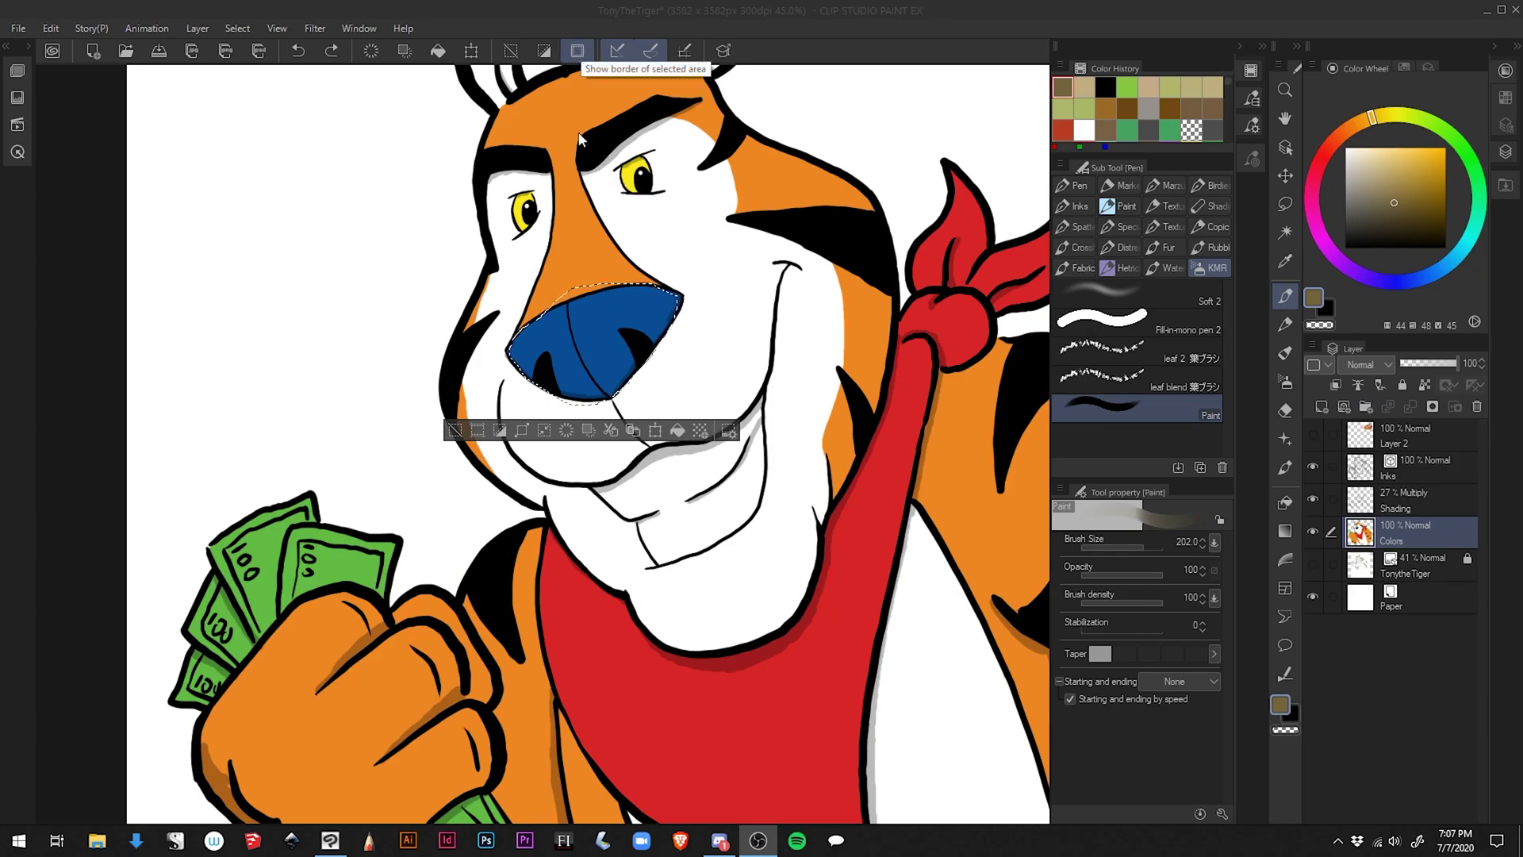
Add View > Selection Border to the launcher, move it to the left end, and close settings.
left_click(729, 435)
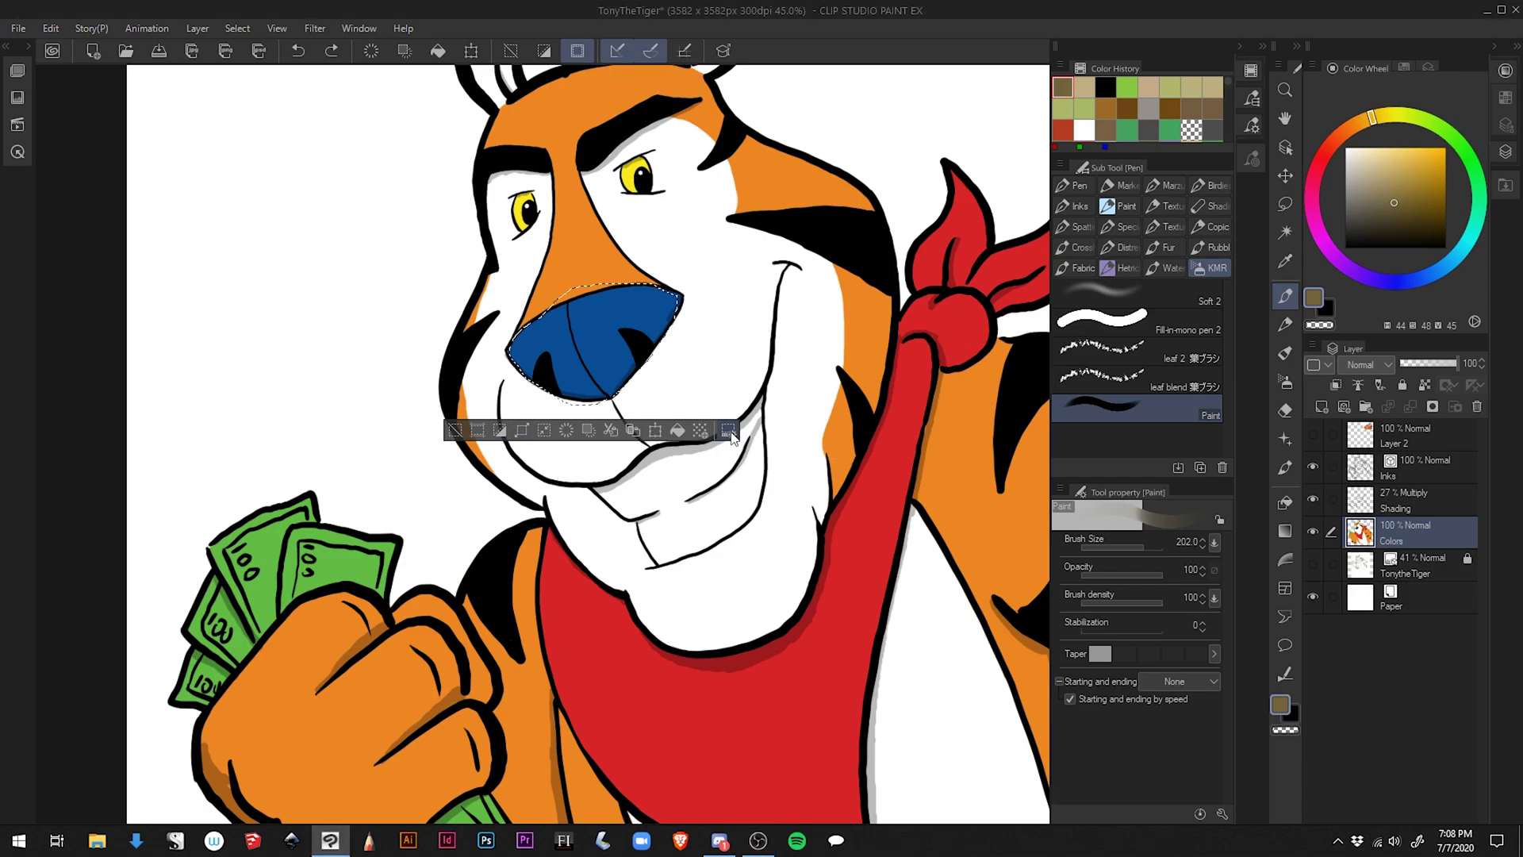
left_click_drag(817, 227, 858, 208)
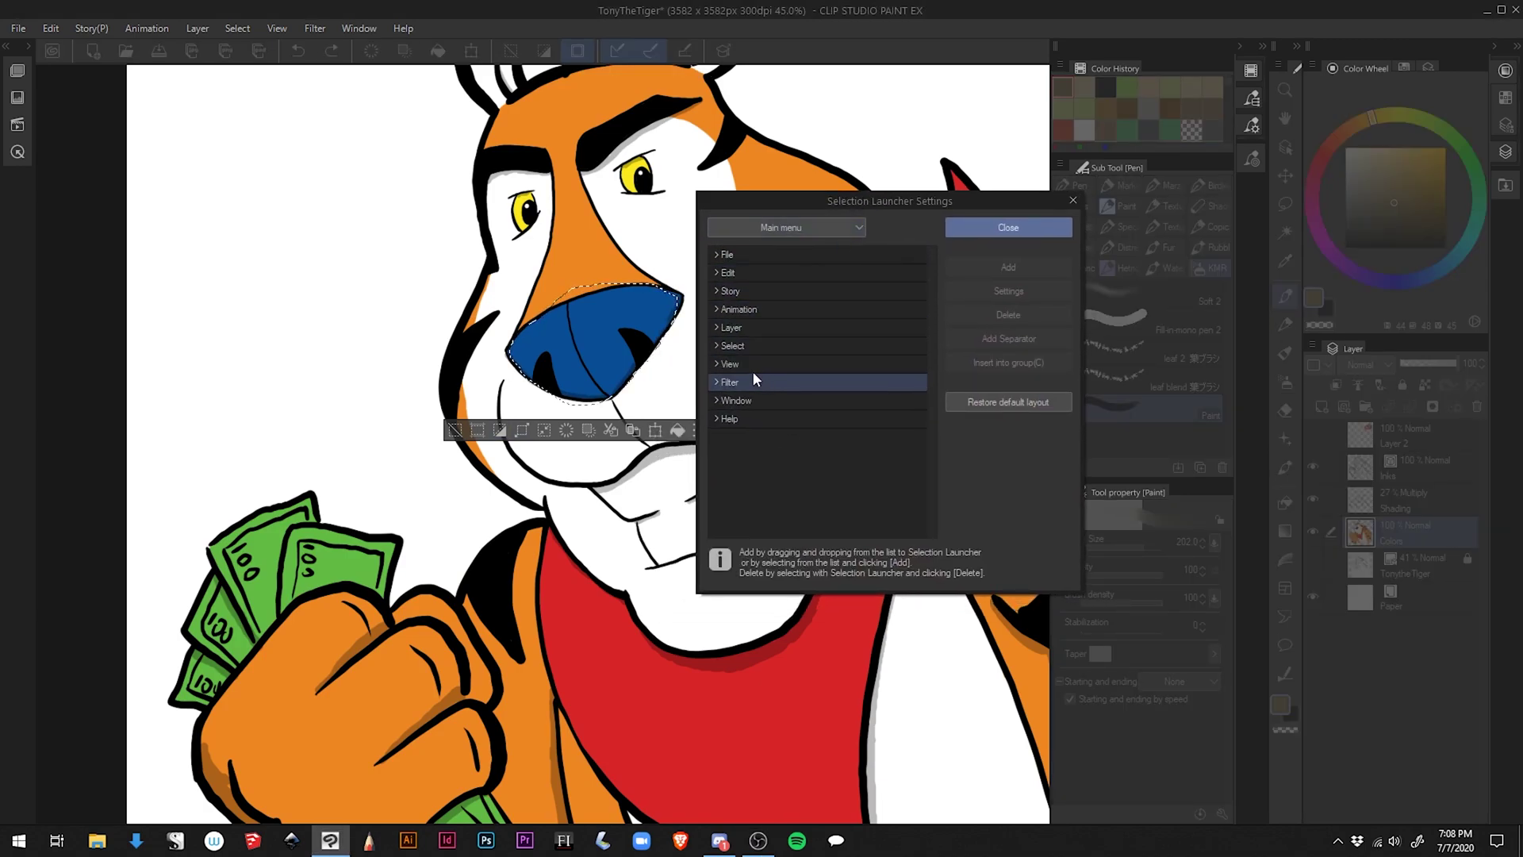
left_click(718, 369)
left_click_drag(886, 199, 974, 147)
left_click_drag(1018, 226, 1016, 280)
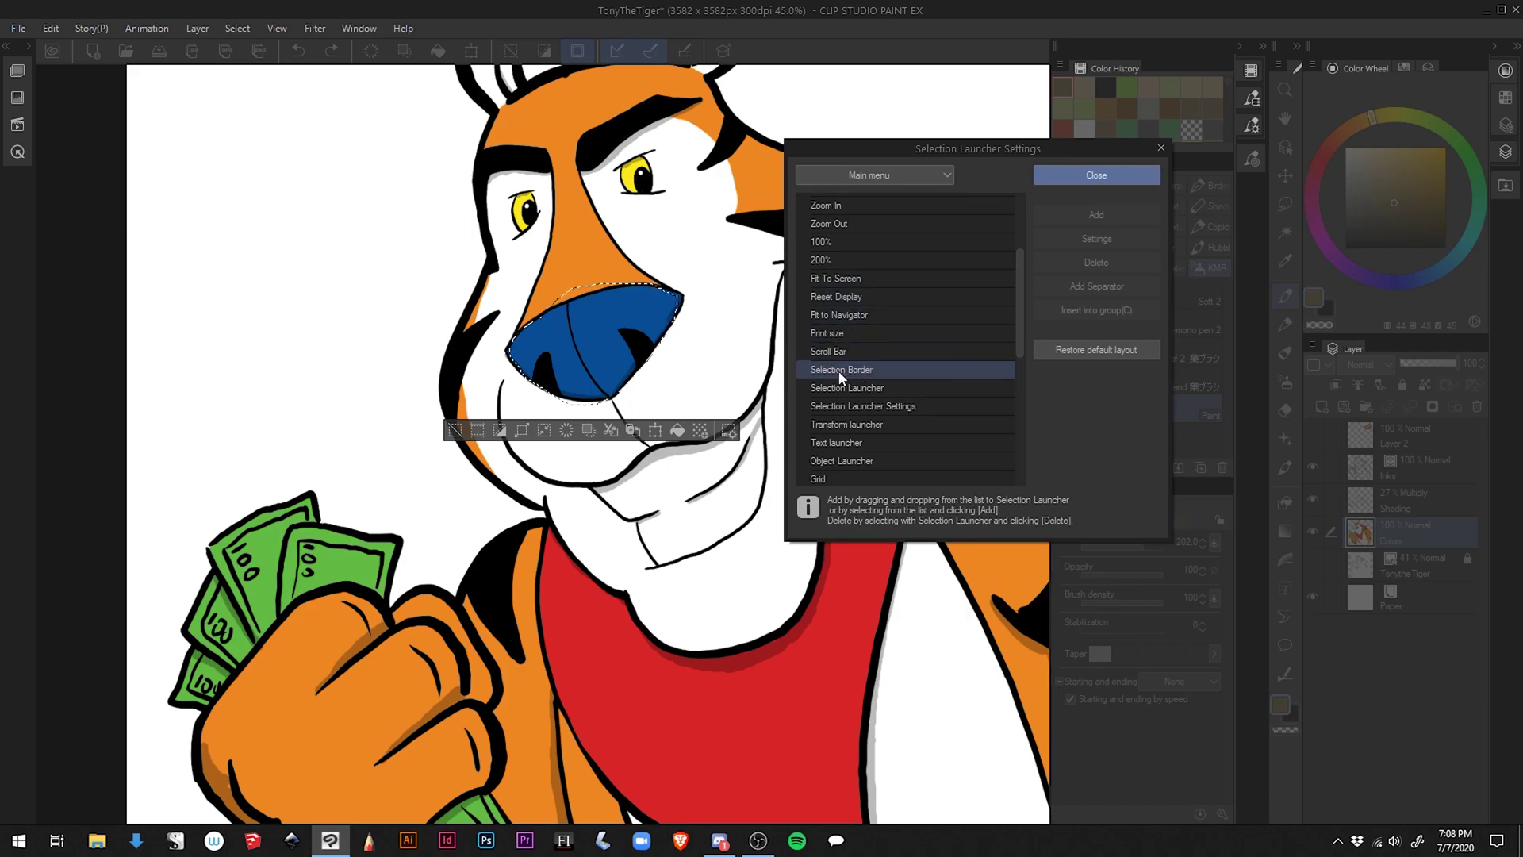
left_click(840, 372)
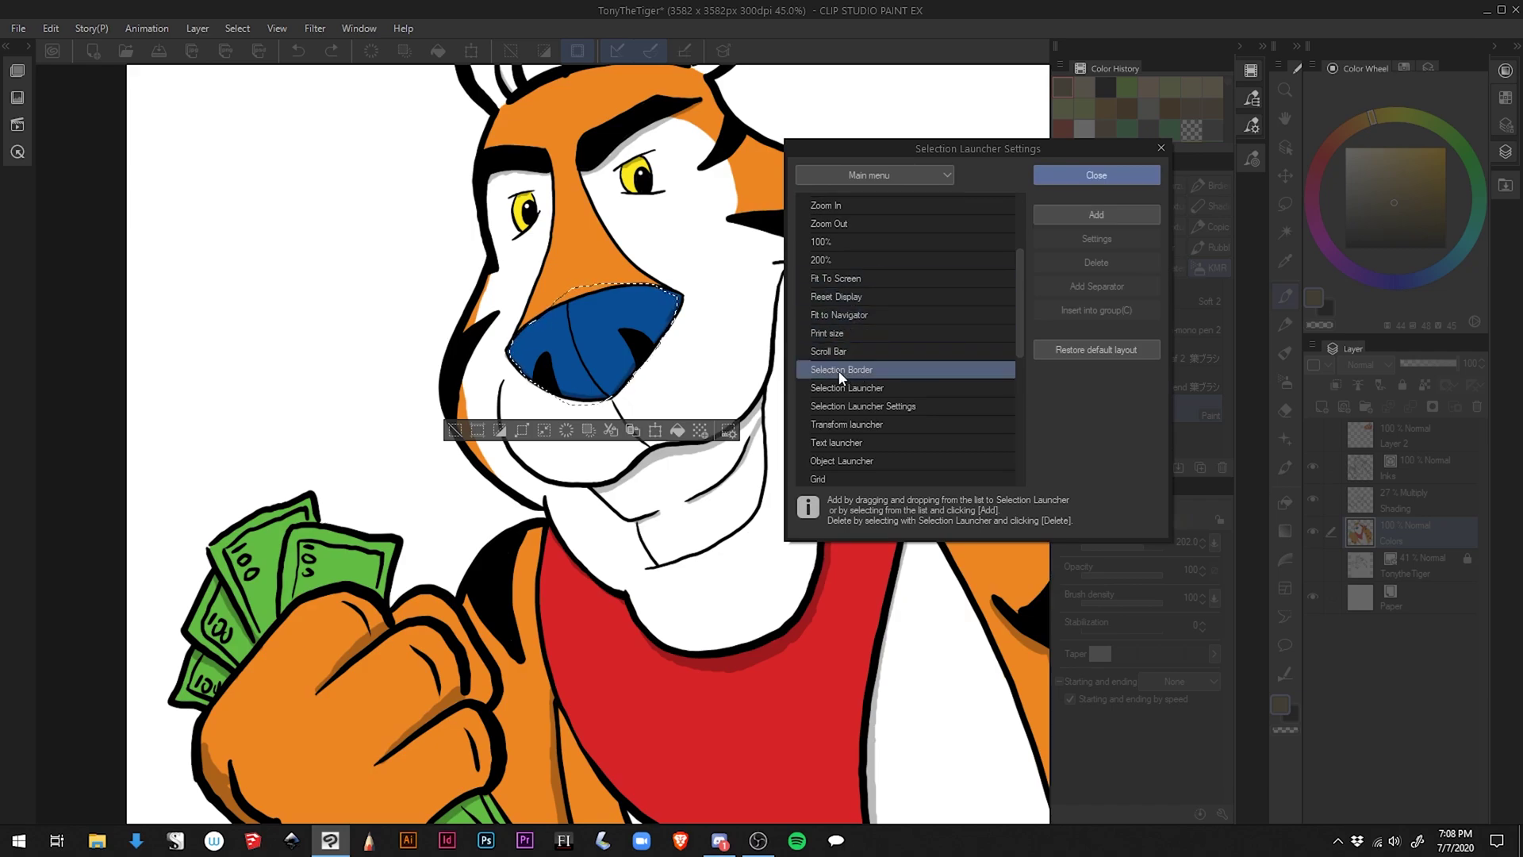
left_click(1108, 213)
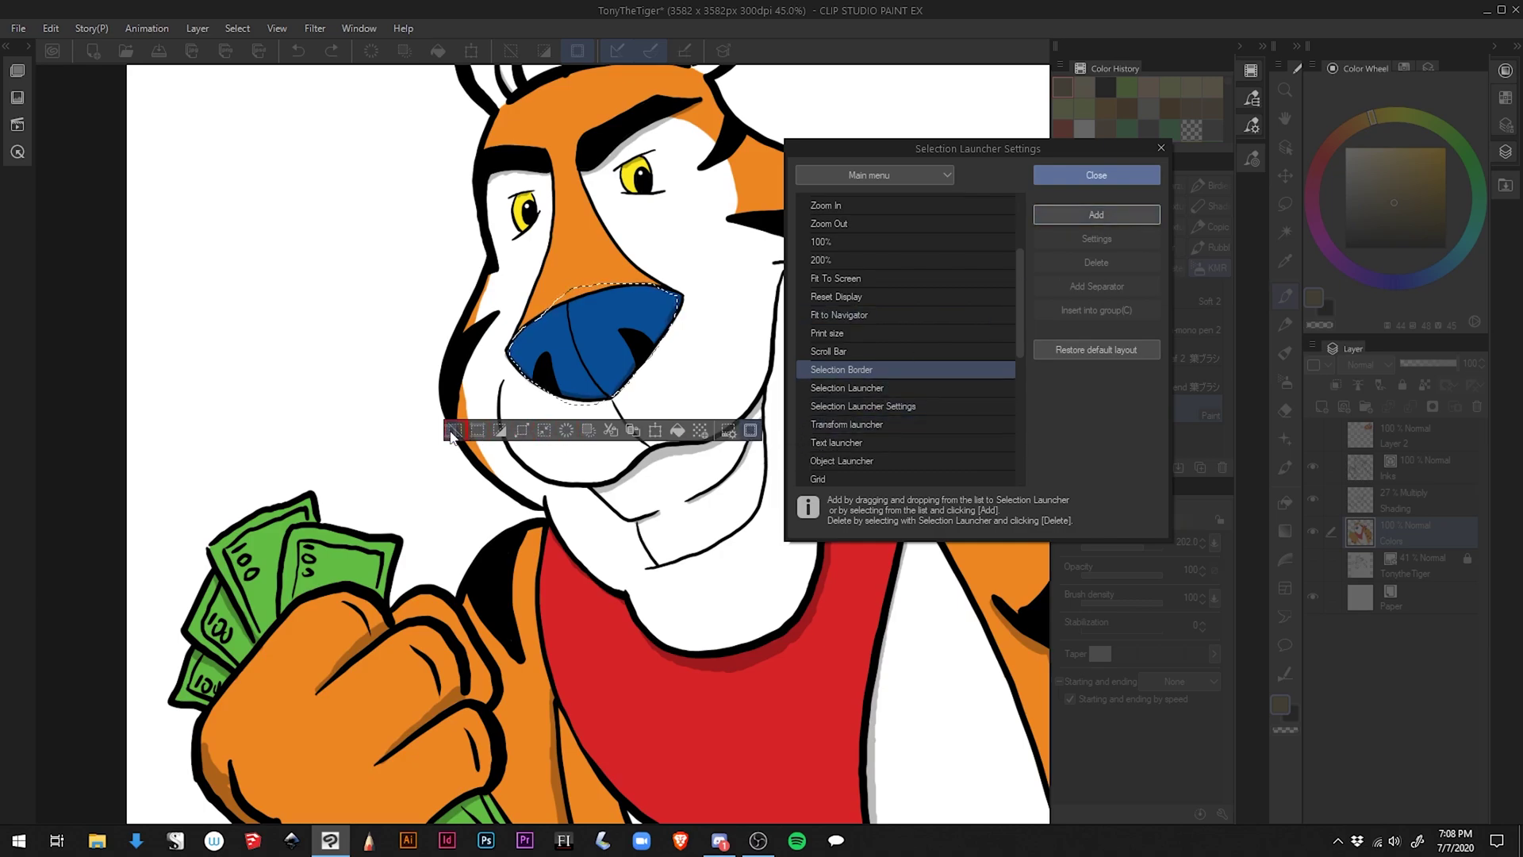
left_click_drag(452, 435, 445, 435)
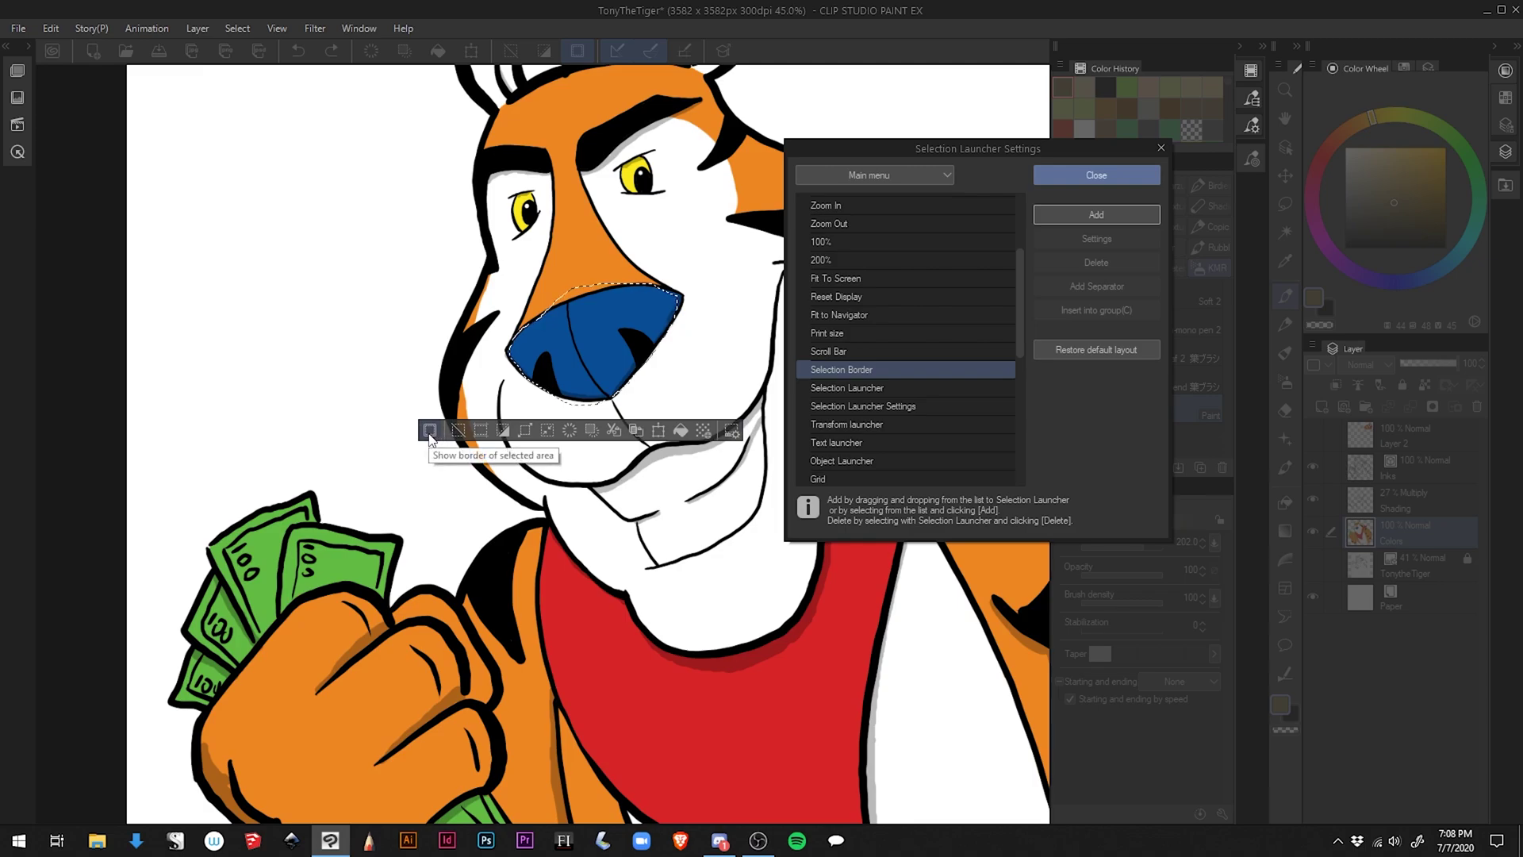
left_click(1131, 174)
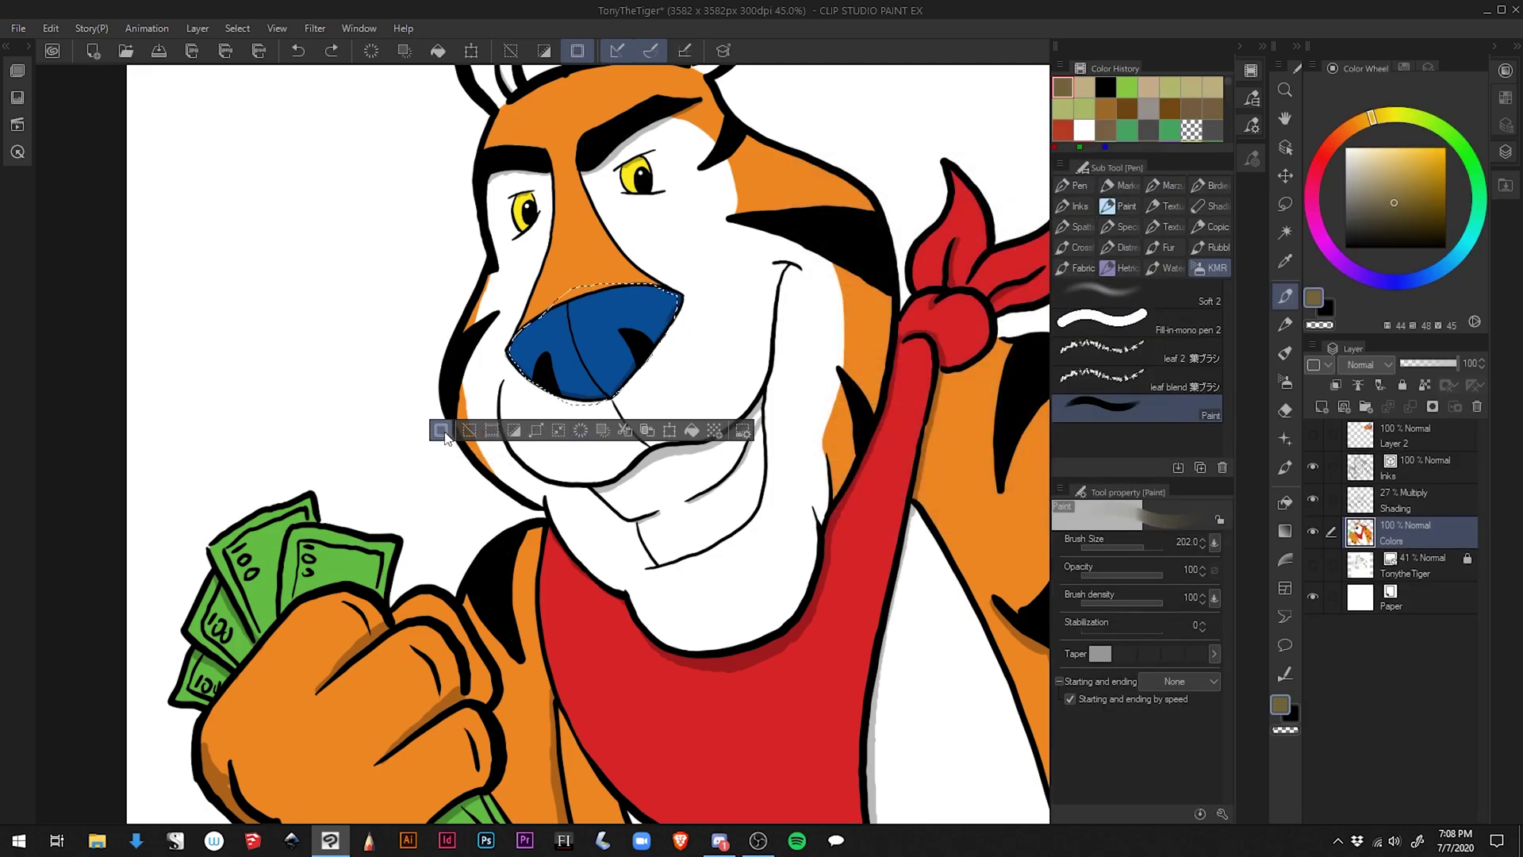
left_click(441, 431)
left_click(440, 432)
left_click(441, 431)
left_click(441, 431)
Hide the nose's selection border, brush a soft grey test stroke over the nose, then undo it.
left_click(446, 431)
left_click_drag(529, 358, 602, 307)
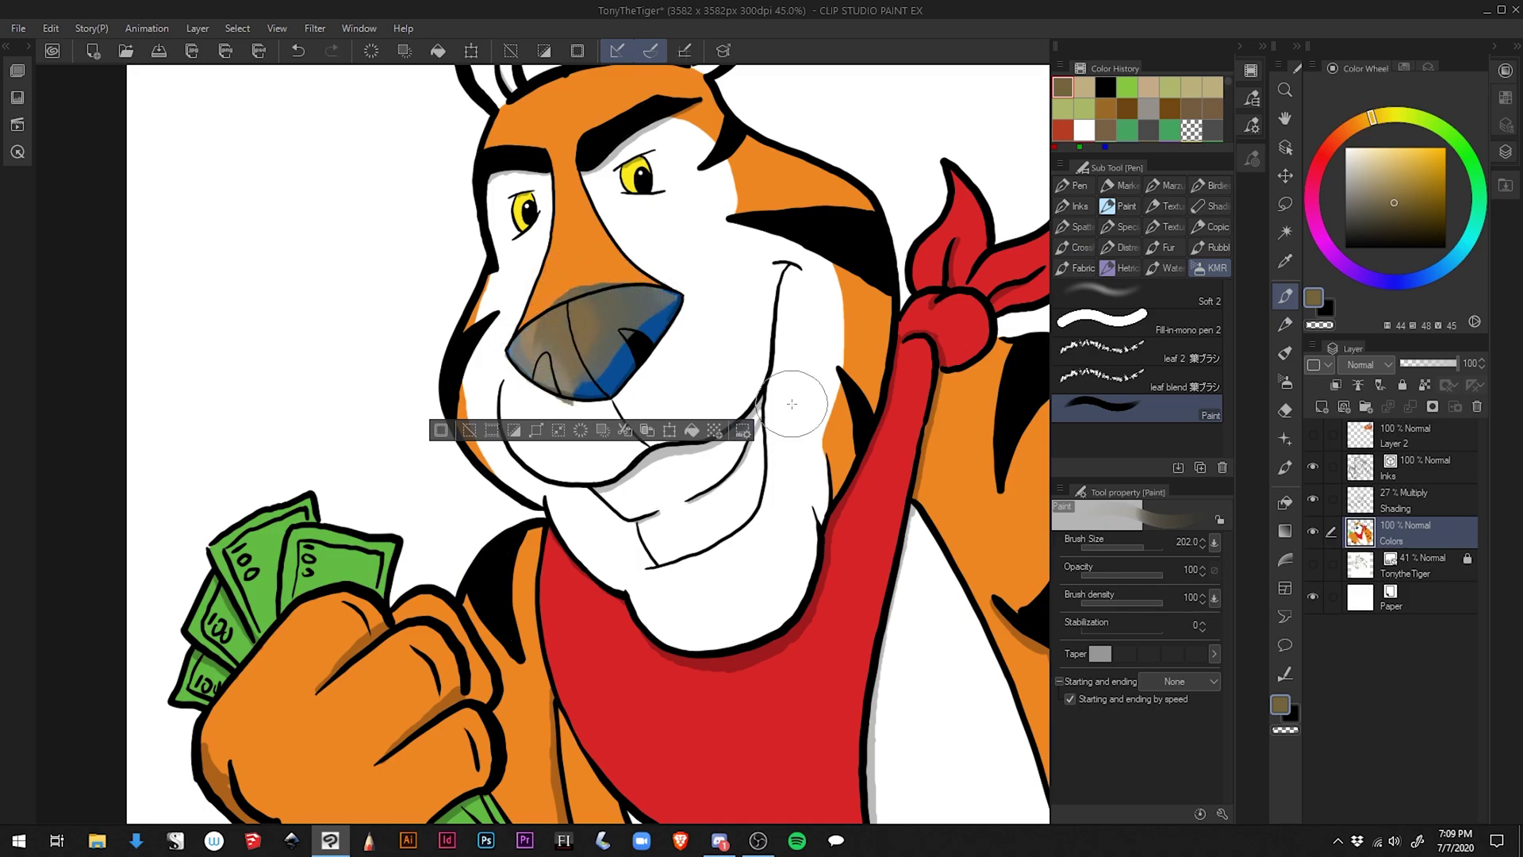
key("ctrl+z")
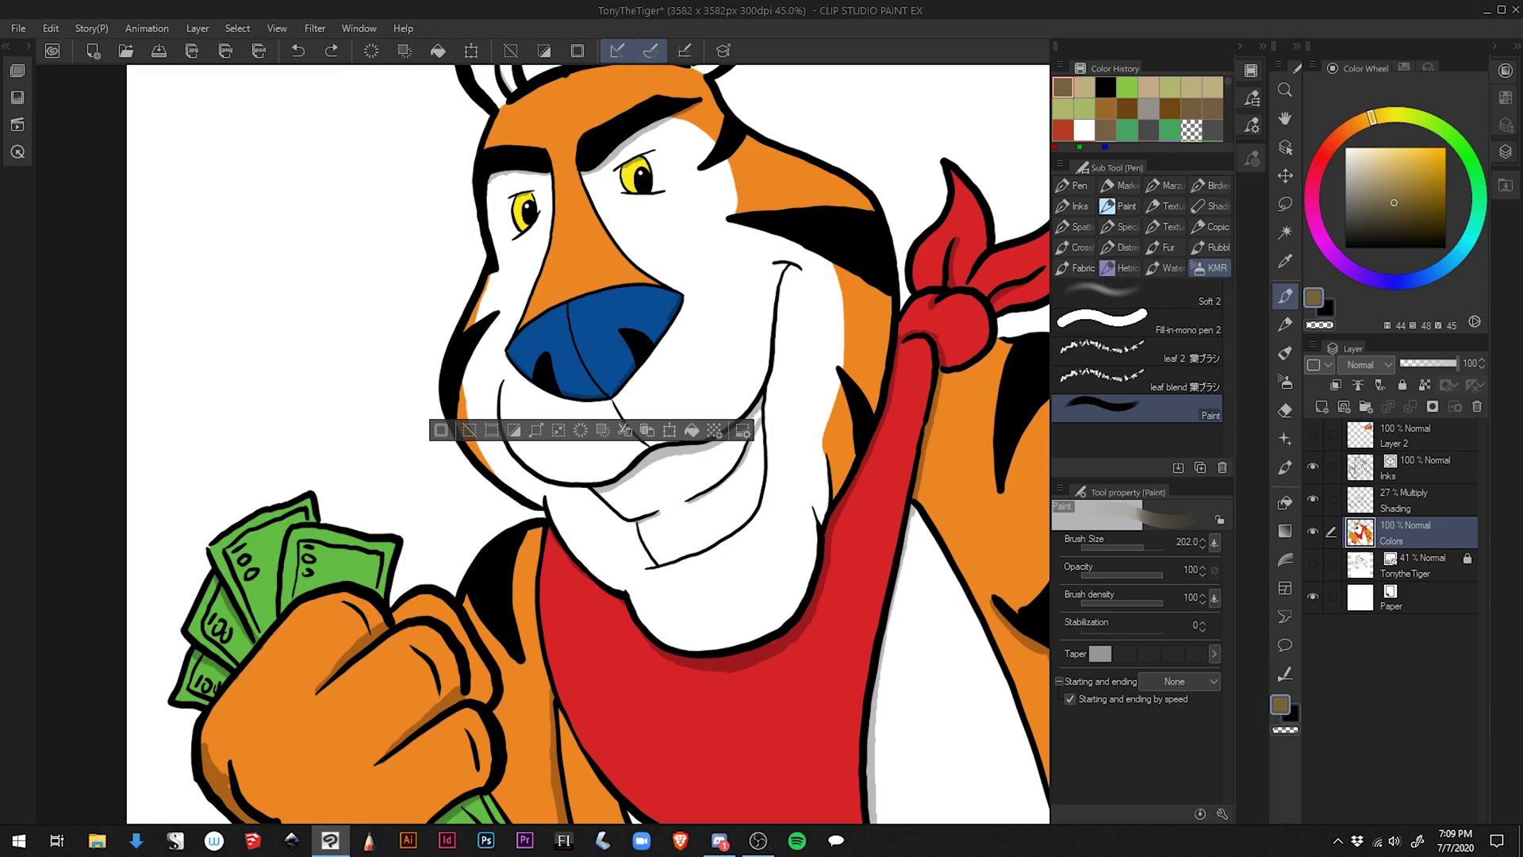